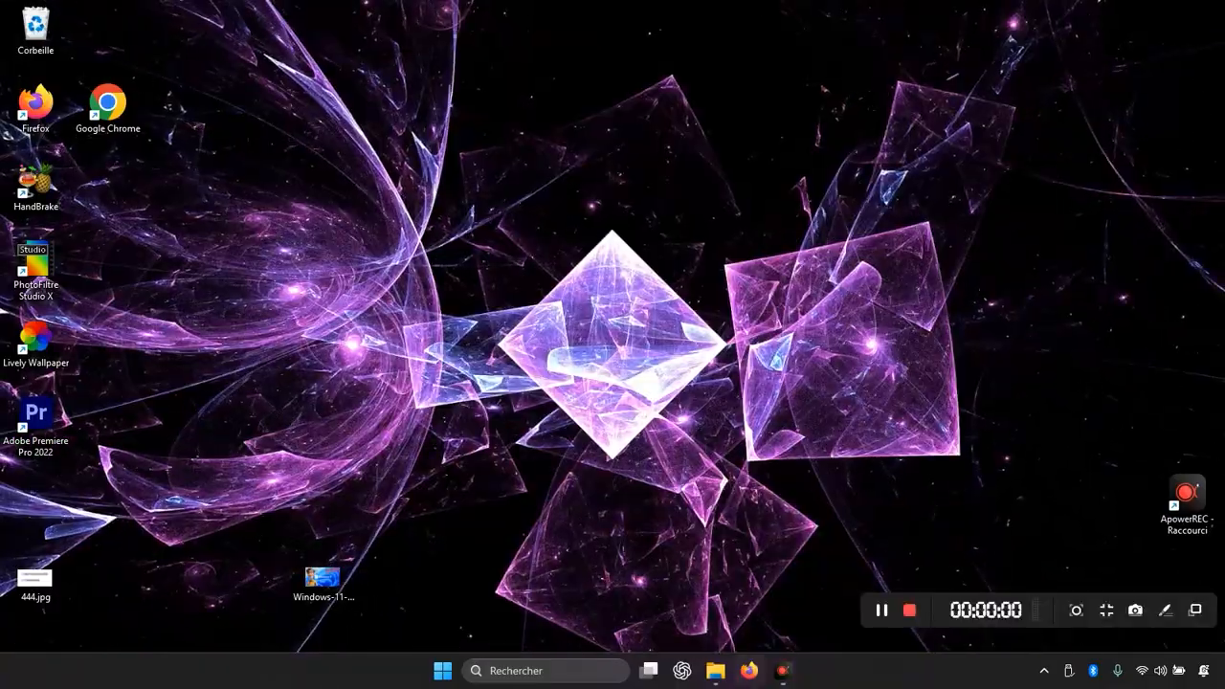
# In Firefox, search Google for "telecharger windows 11" and open Microsoft's Télécharger Windows 11 page.
pyautogui.click(755, 673)
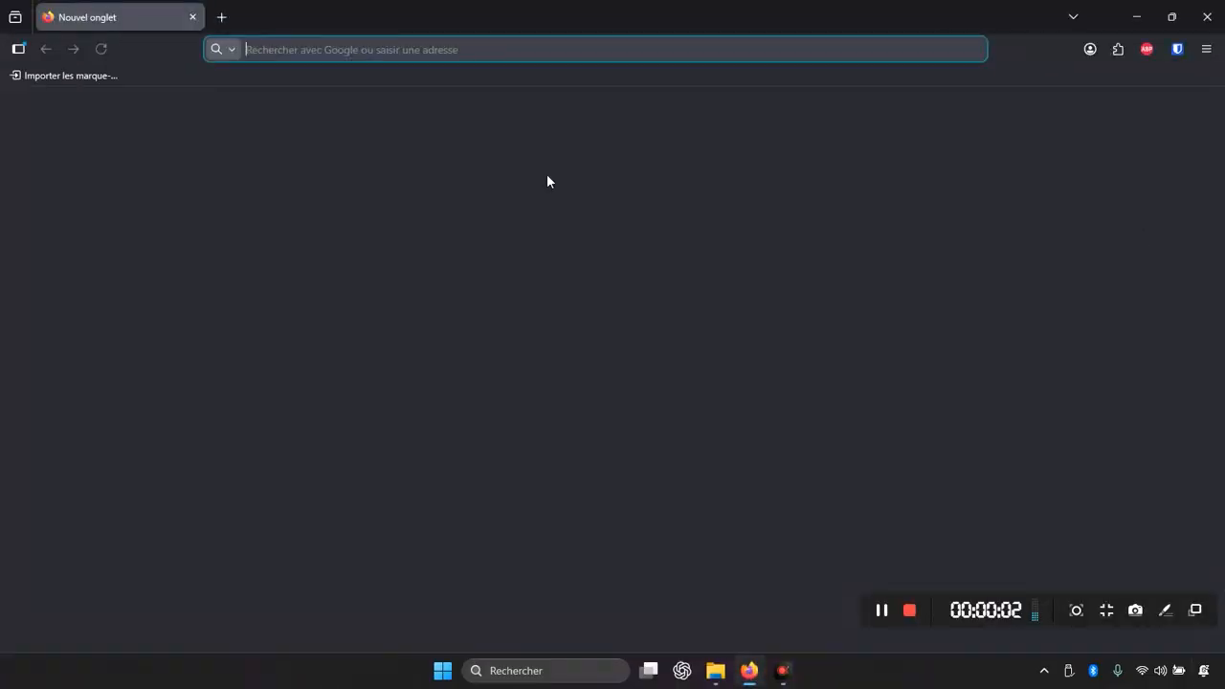
pyautogui.click(423, 146)
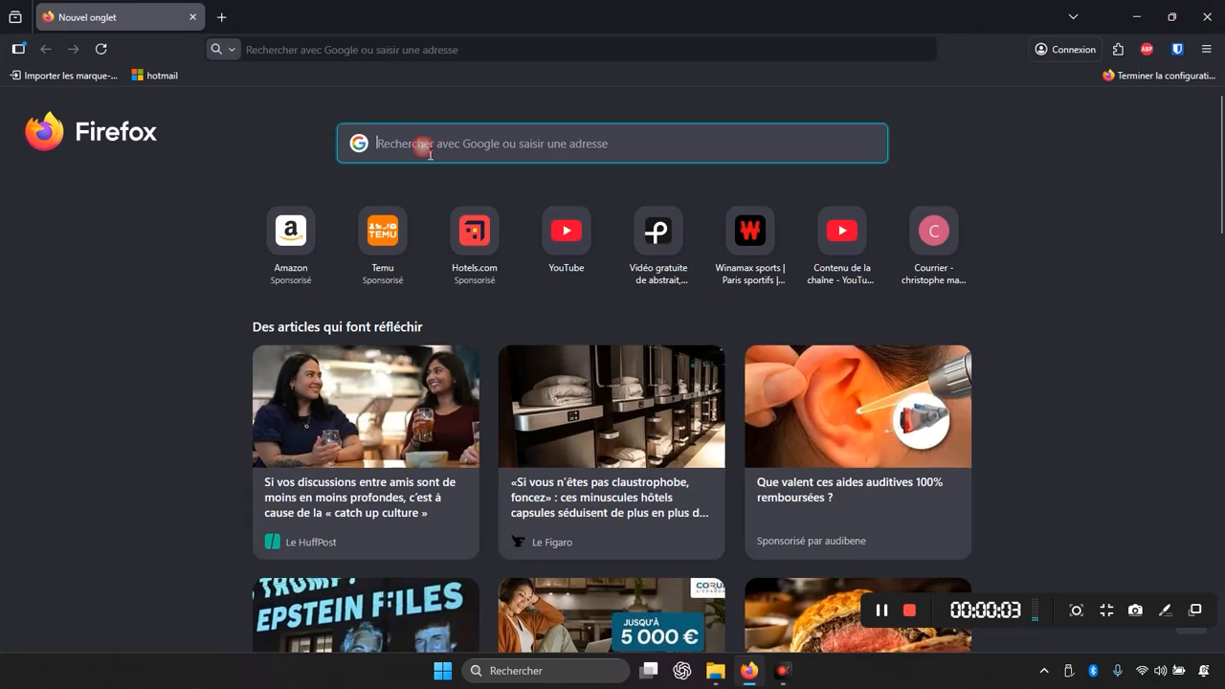
pyautogui.write('telec')
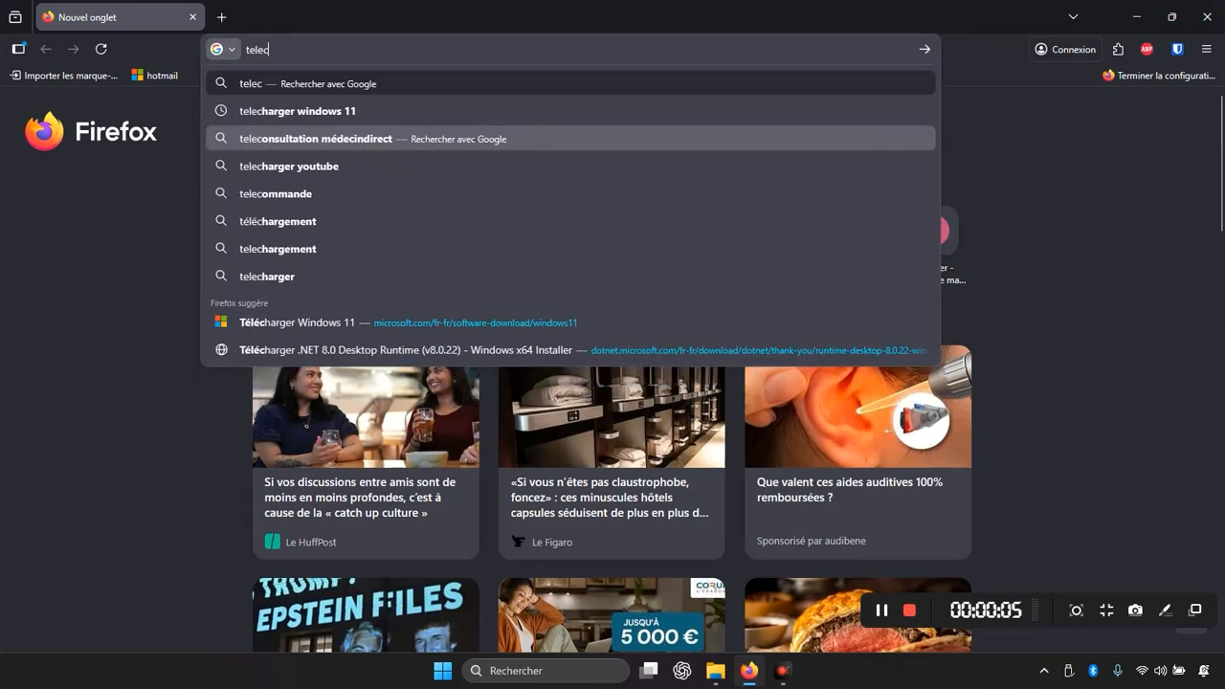
pyautogui.write('harger windows')
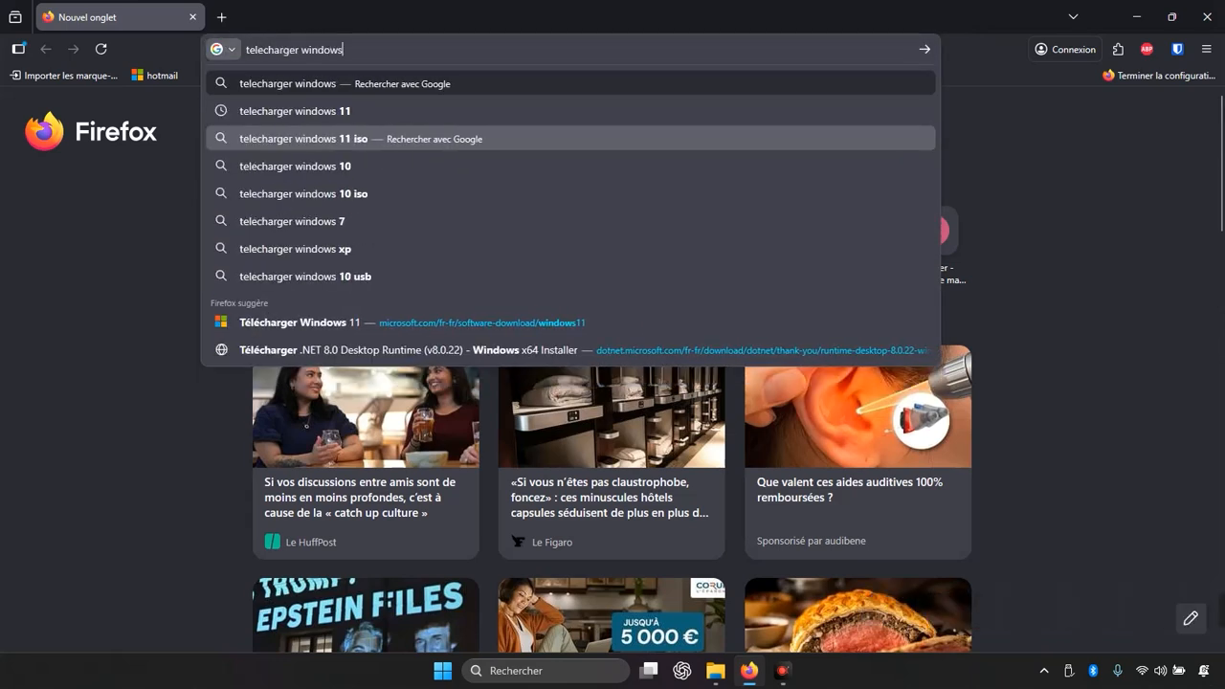
pyautogui.write(' 11')
pyautogui.press('Return')
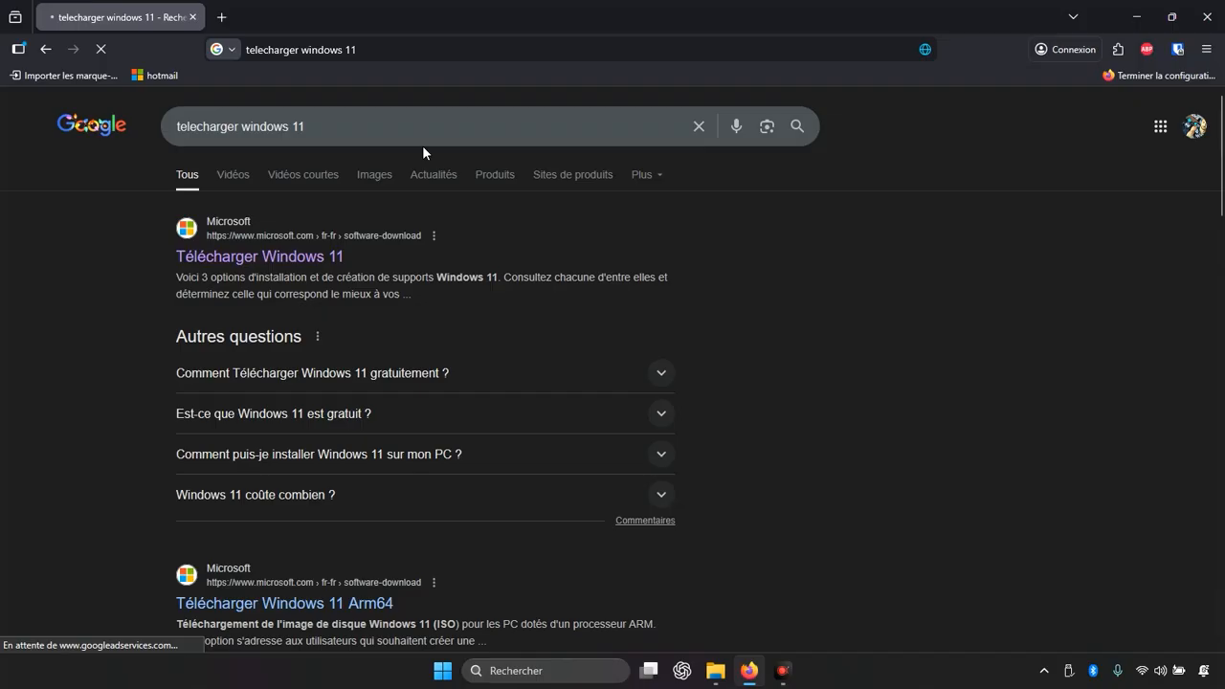
pyautogui.click(281, 257)
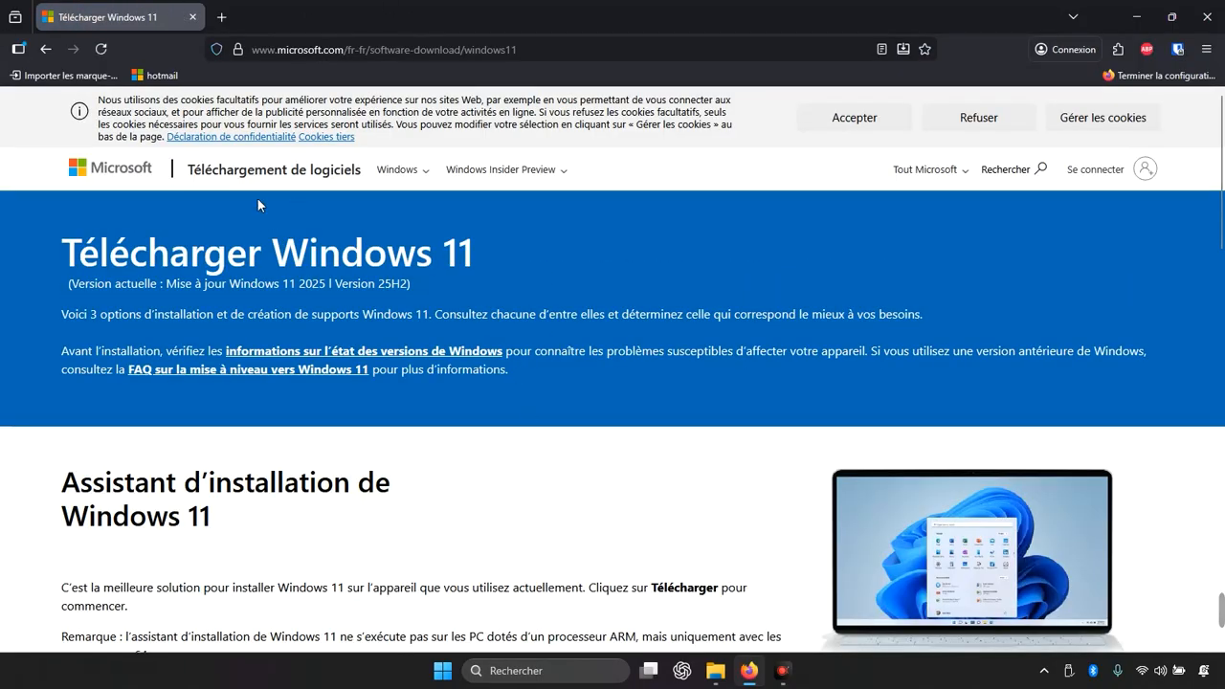
# Choose Windows 11 (ISO édition multiple pour les appareils x64) as the disk image and submit the download request.
pyautogui.scroll(-10, 526, 331)
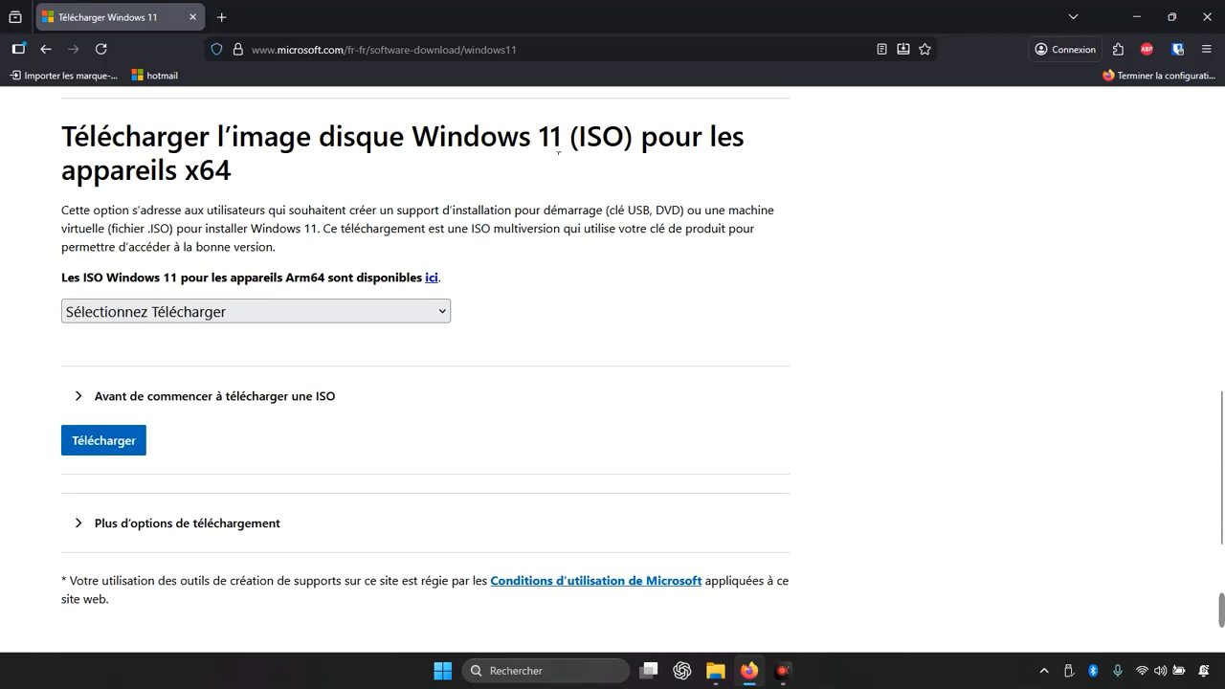
pyautogui.click(268, 314)
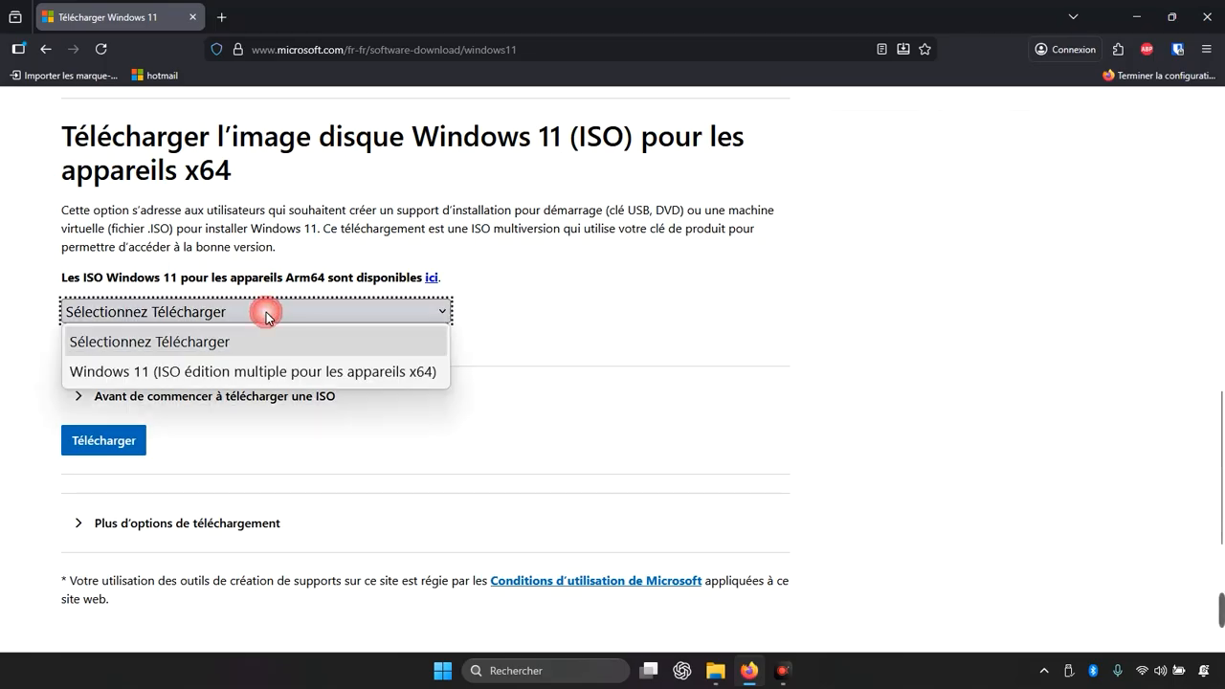
pyautogui.click(258, 374)
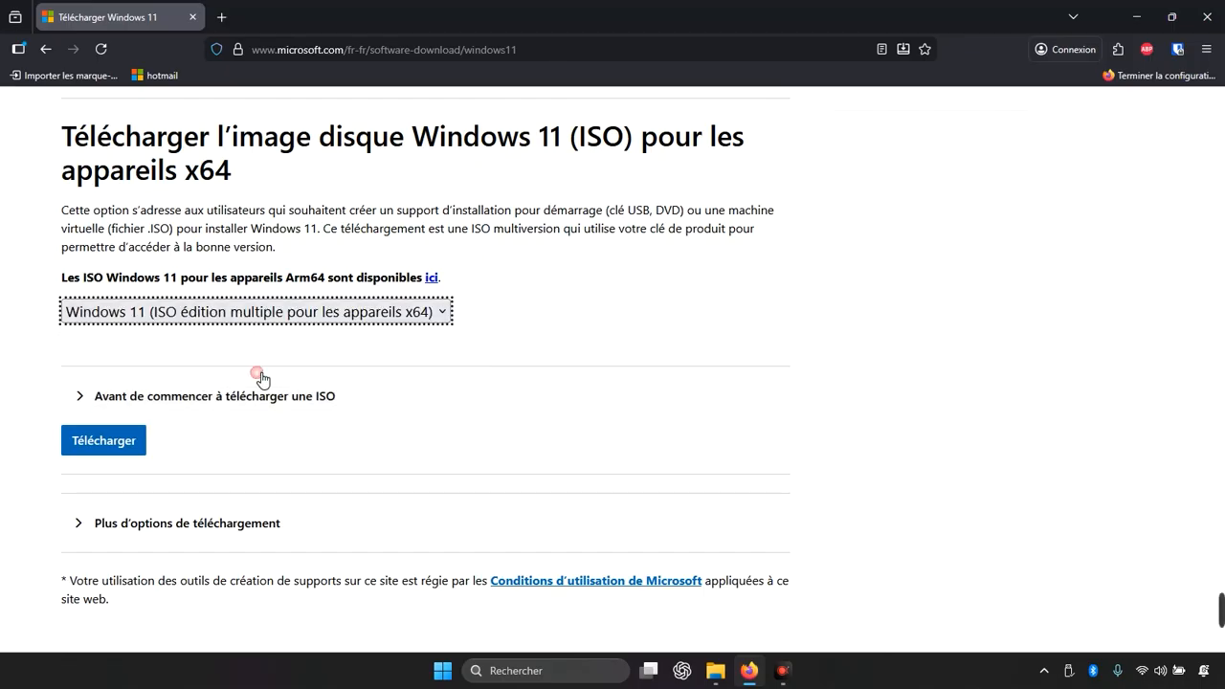
pyautogui.click(136, 442)
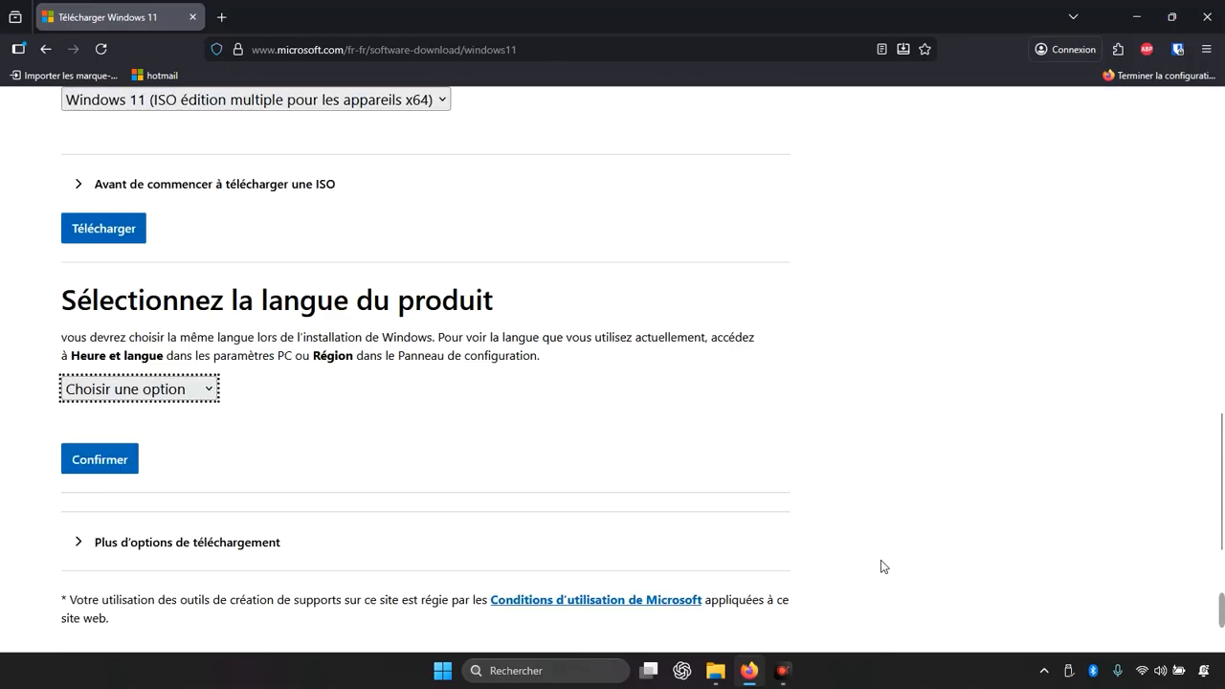
# Confirm Français as the product language and start downloading the 64-bit Windows 11 ISO.
pyautogui.click(85, 392)
pyautogui.scroll(-6, 130, 272)
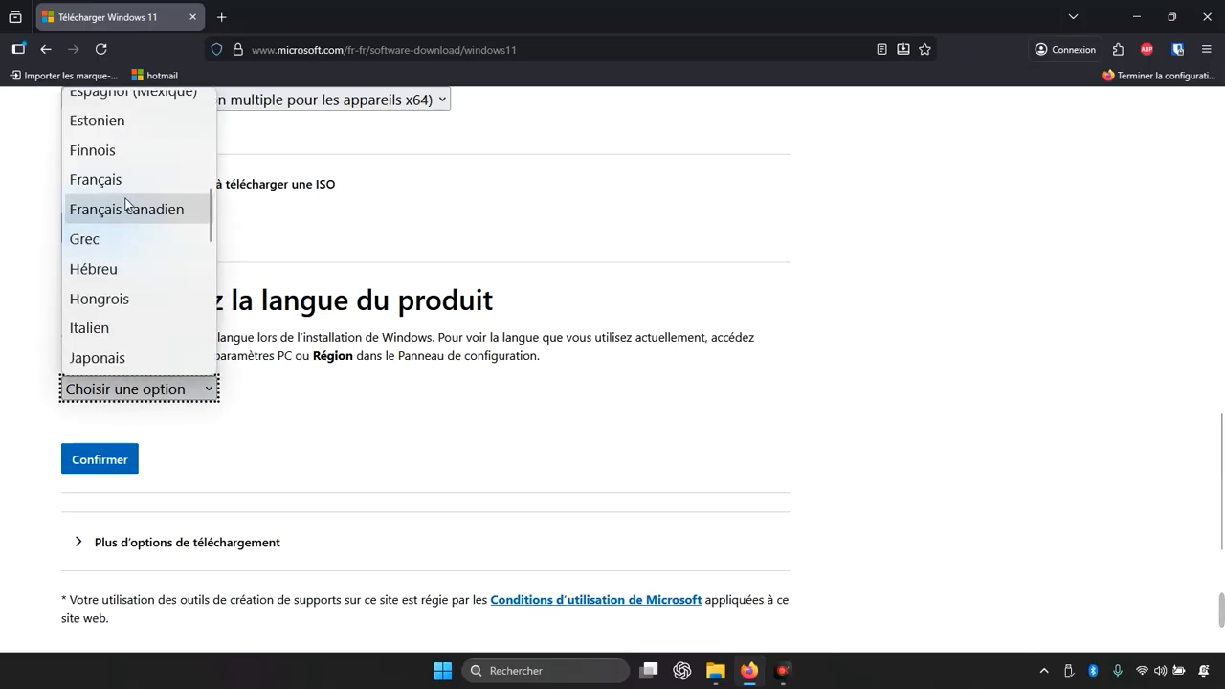
pyautogui.click(128, 182)
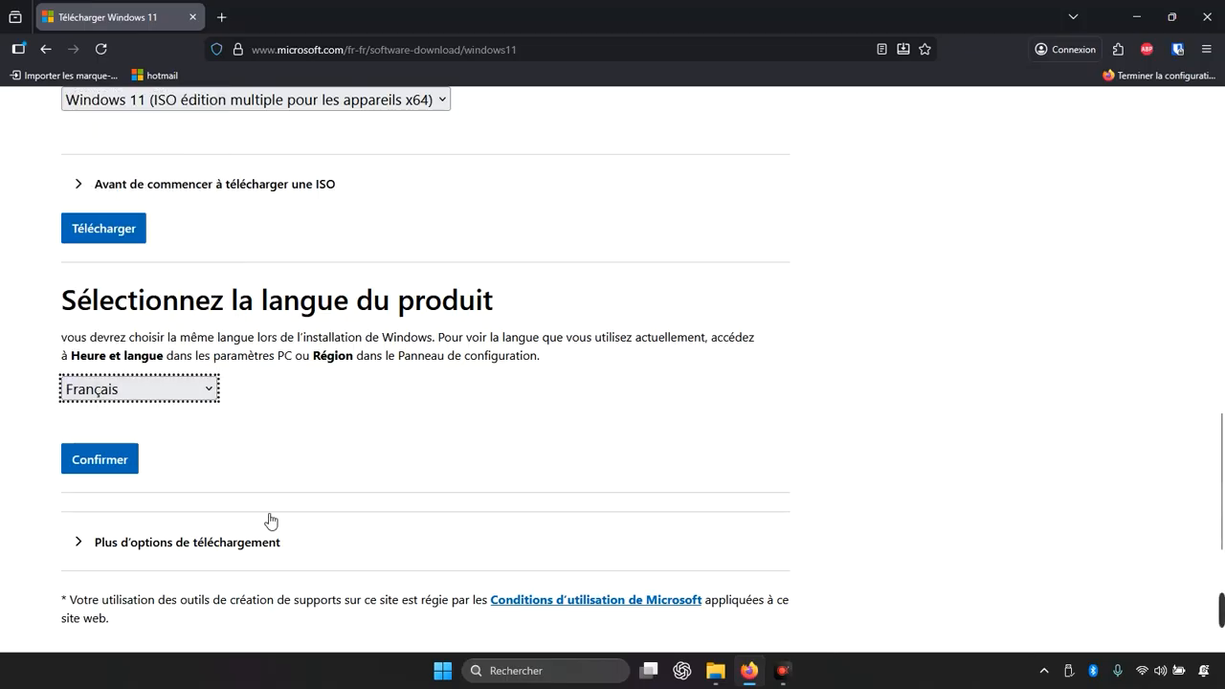
pyautogui.click(126, 467)
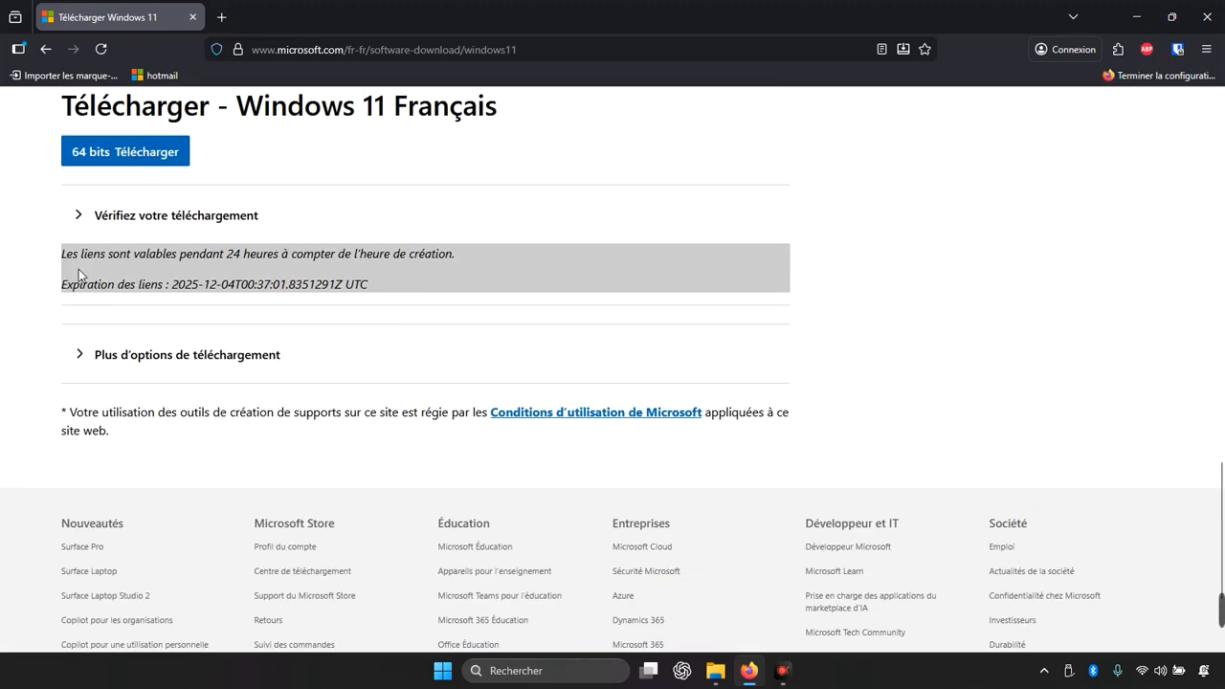
pyautogui.click(122, 158)
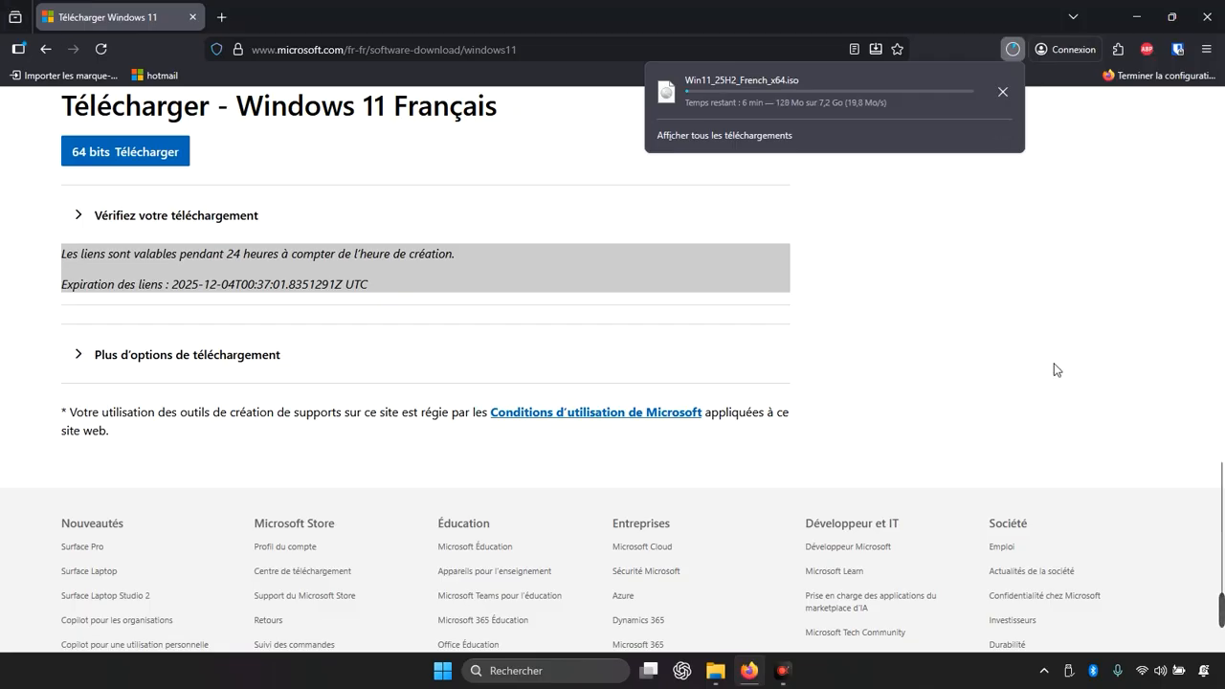
pyautogui.click(1123, 354)
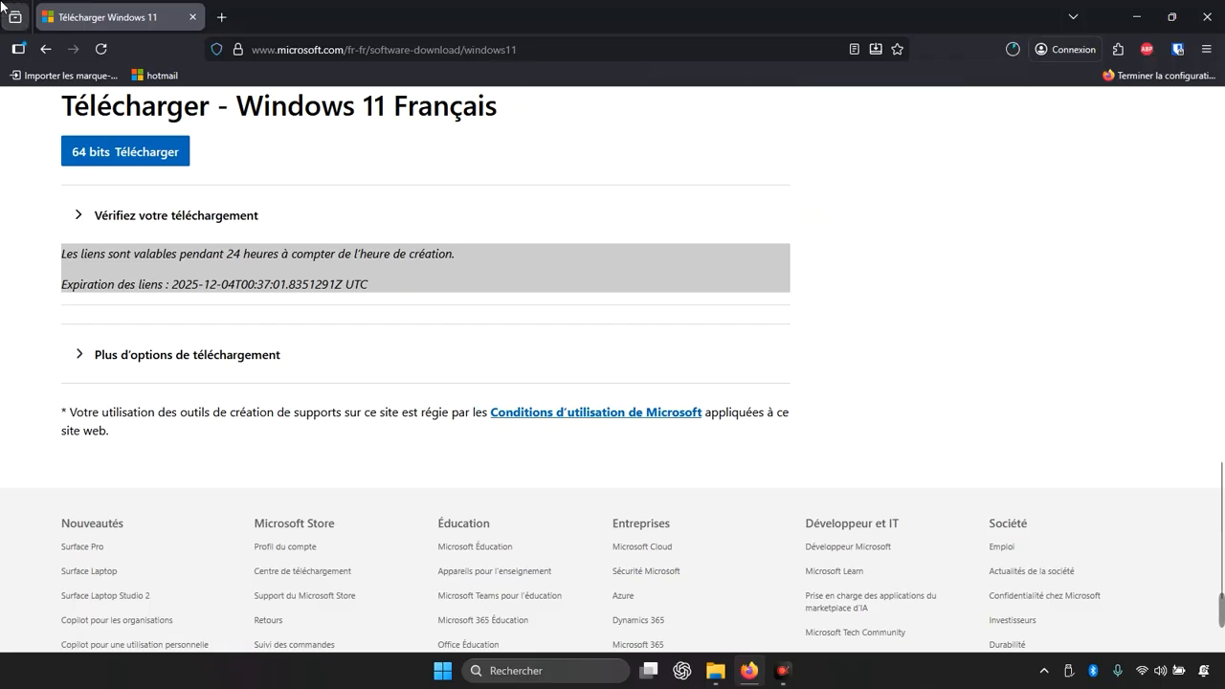
# Search for "rufus" in a new browser tab and open the French page of the official rufus.ie site.
pyautogui.click(221, 16)
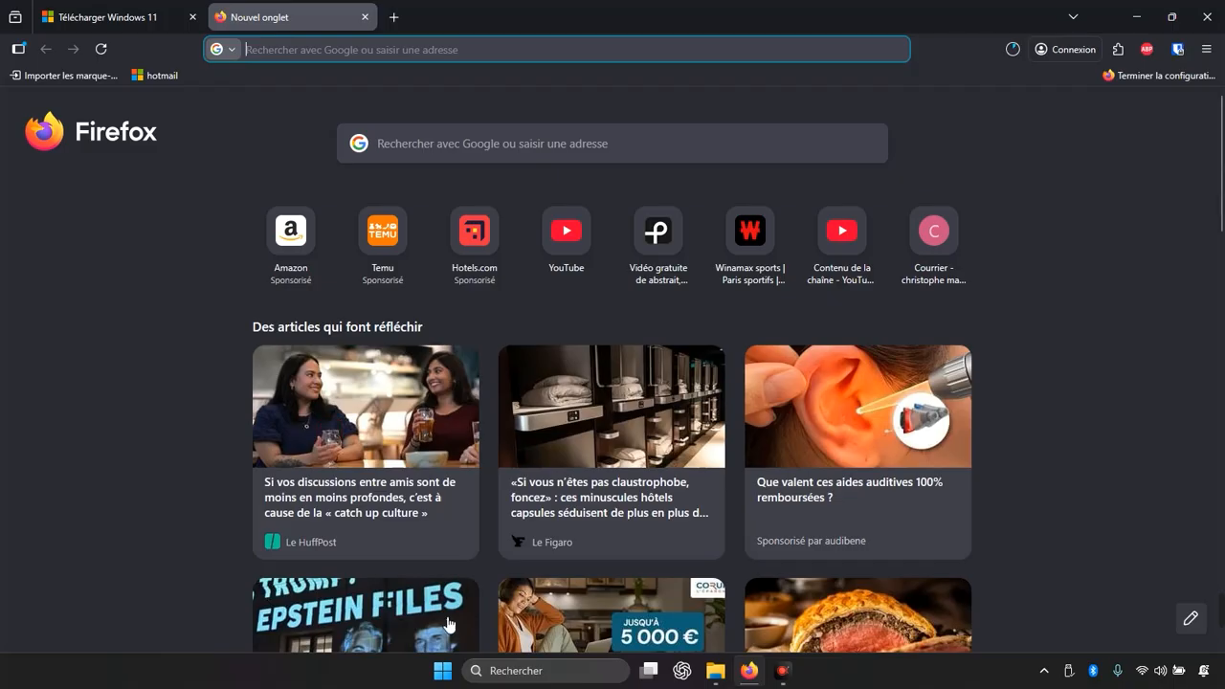
pyautogui.click(481, 156)
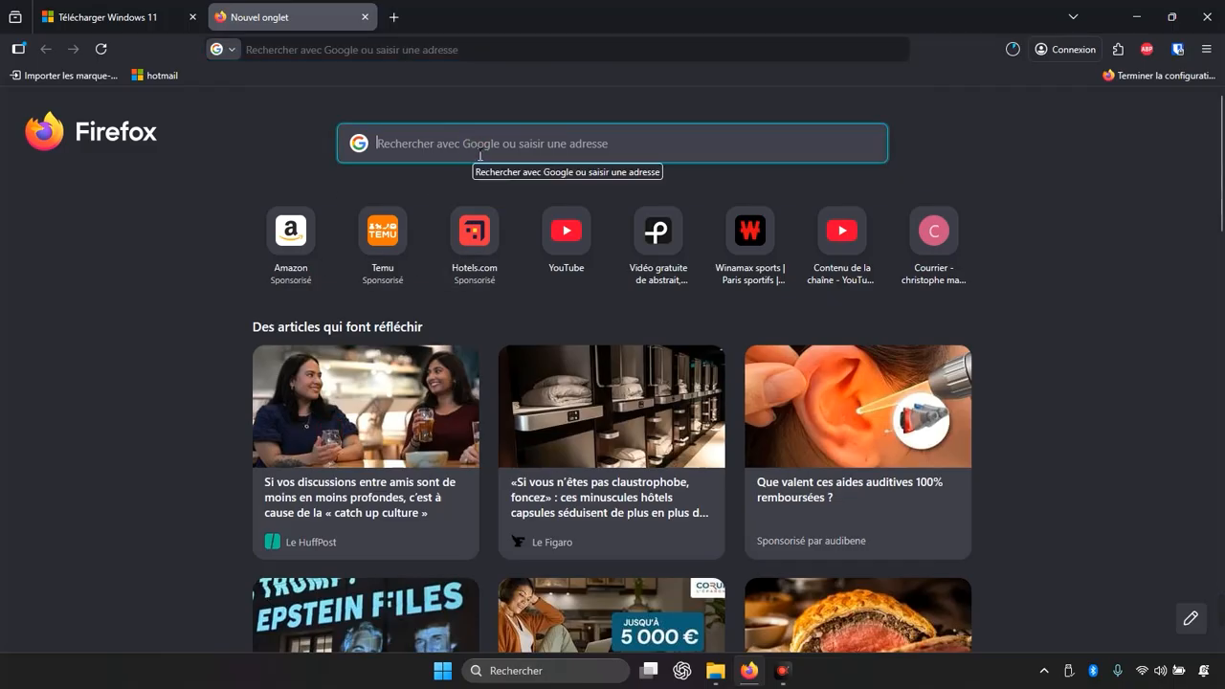
pyautogui.write('rud')
pyautogui.press('BackSpace')
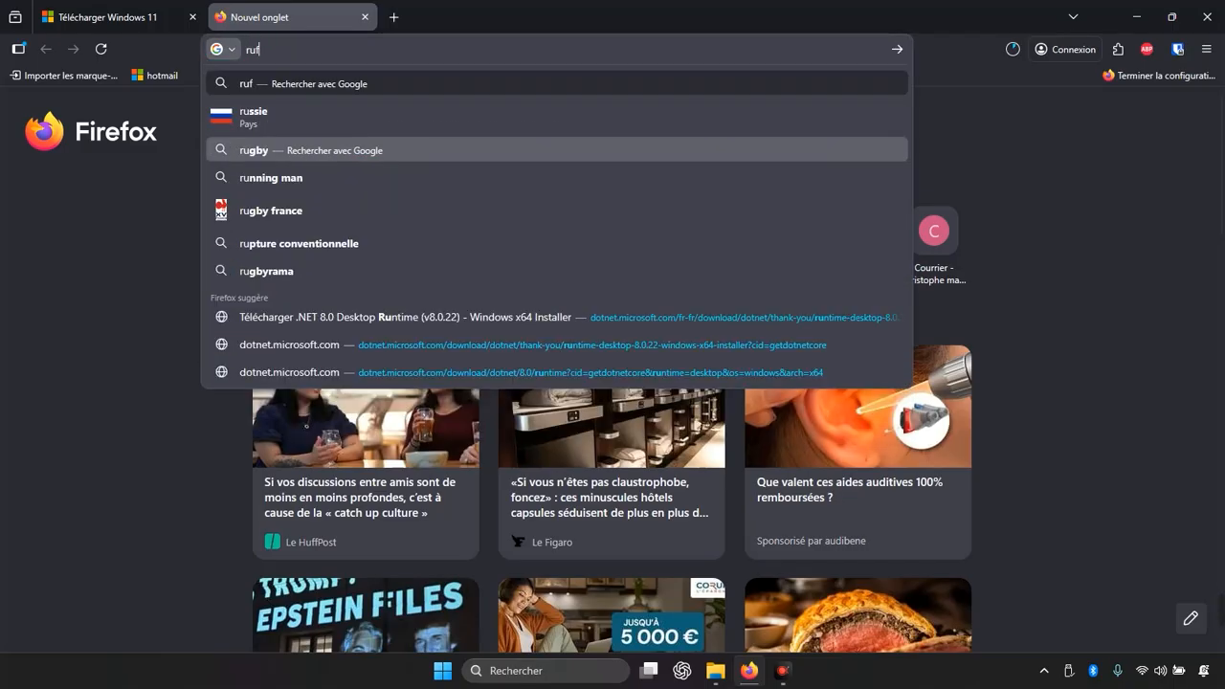
pyautogui.write('fus')
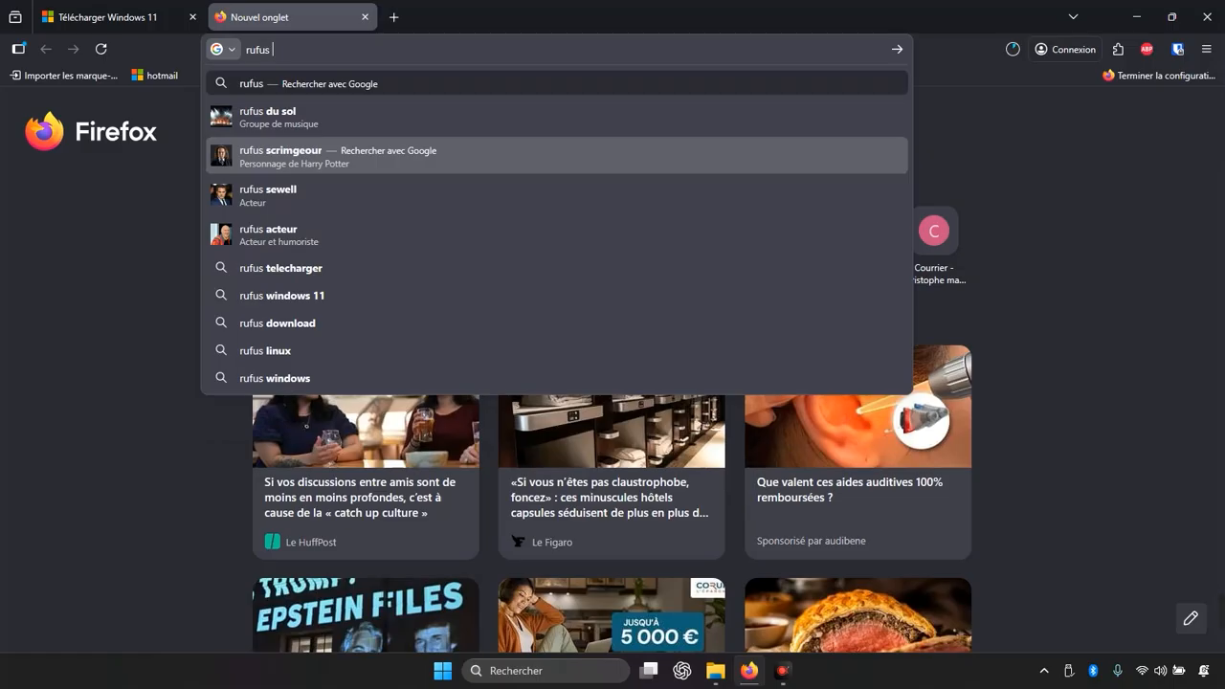
pyautogui.press('Return')
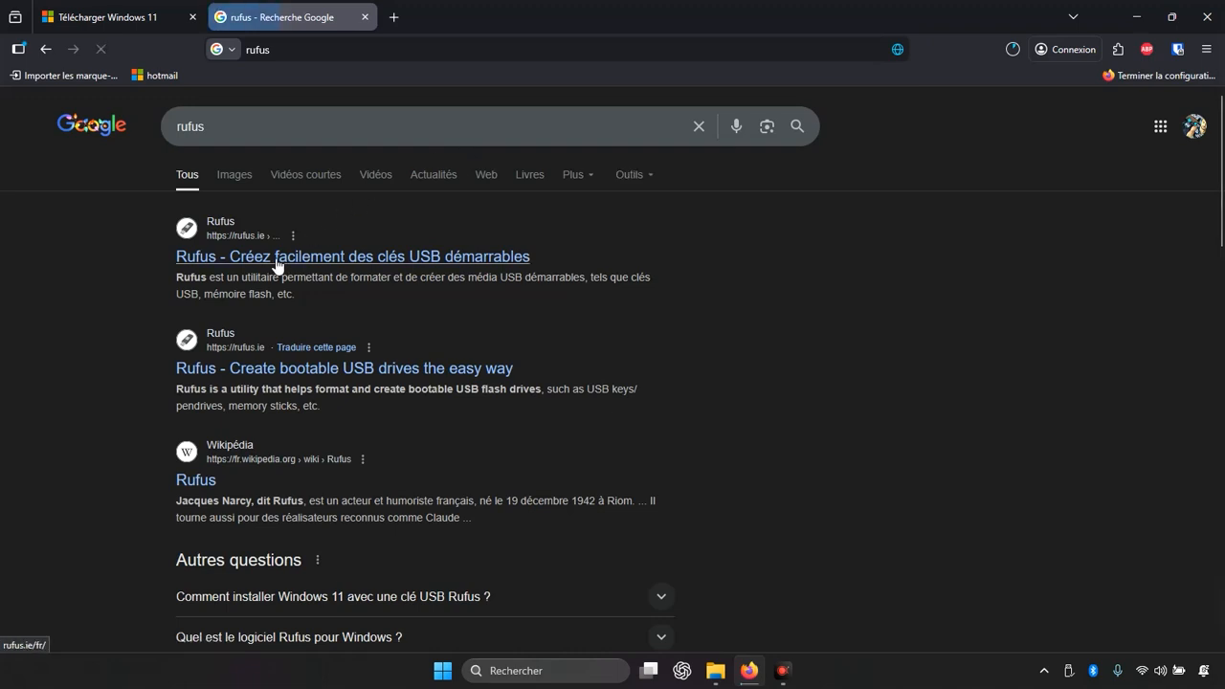
pyautogui.click(275, 259)
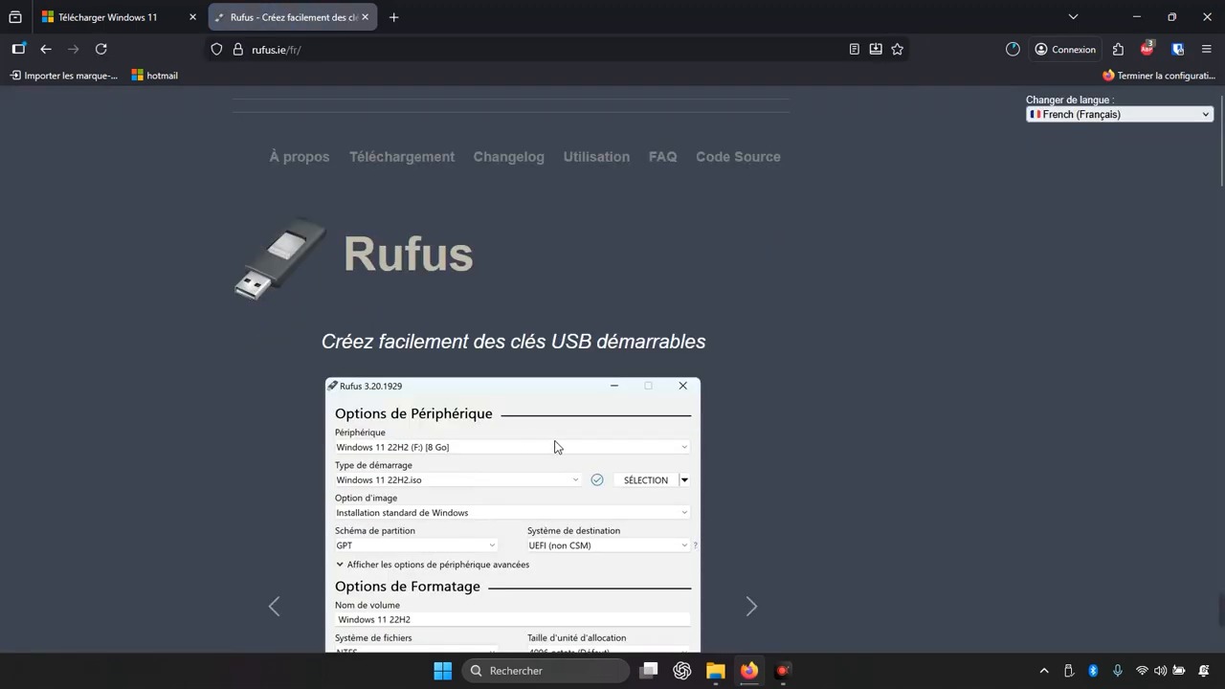
# Download the portable Windows x64 version, rufus-4.11p.exe, and check the browser's download list.
pyautogui.scroll(-8, 554, 446)
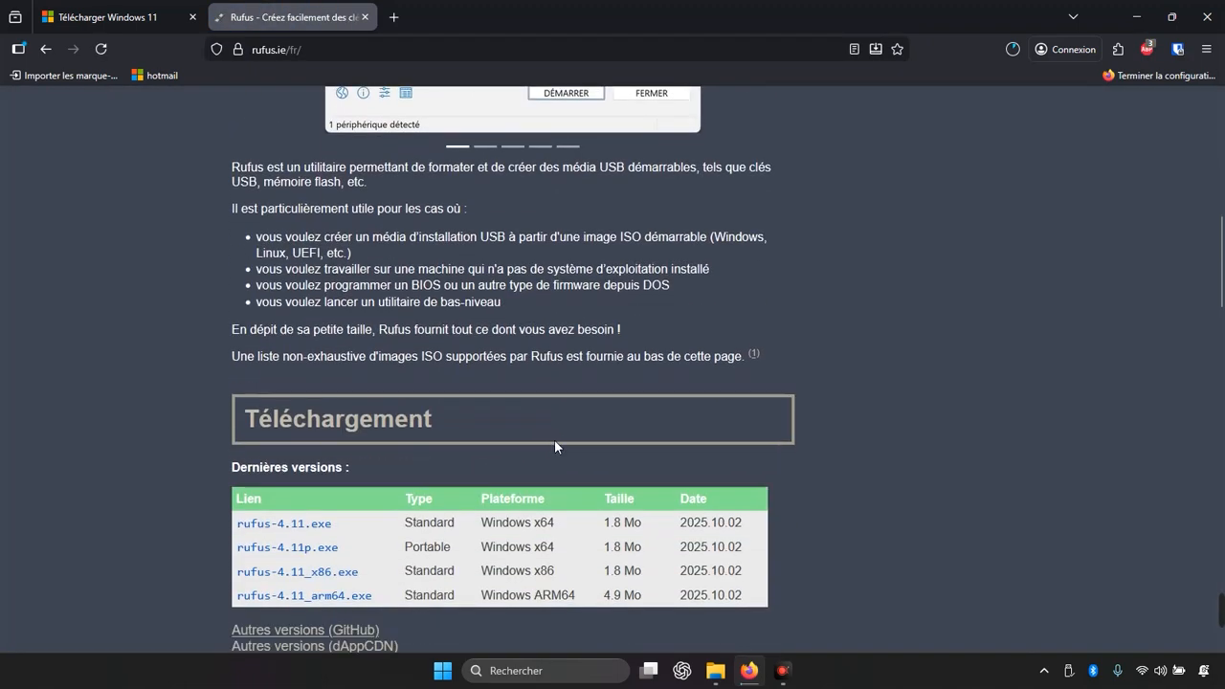
pyautogui.scroll(-2, 554, 446)
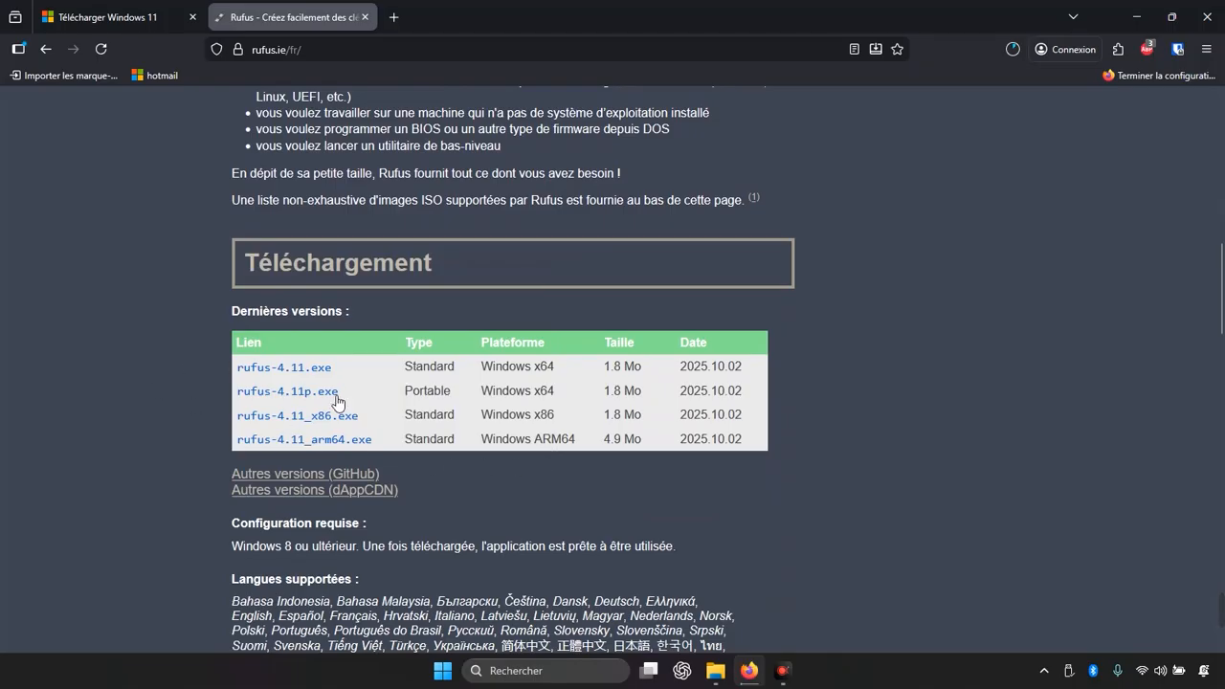
pyautogui.click(275, 400)
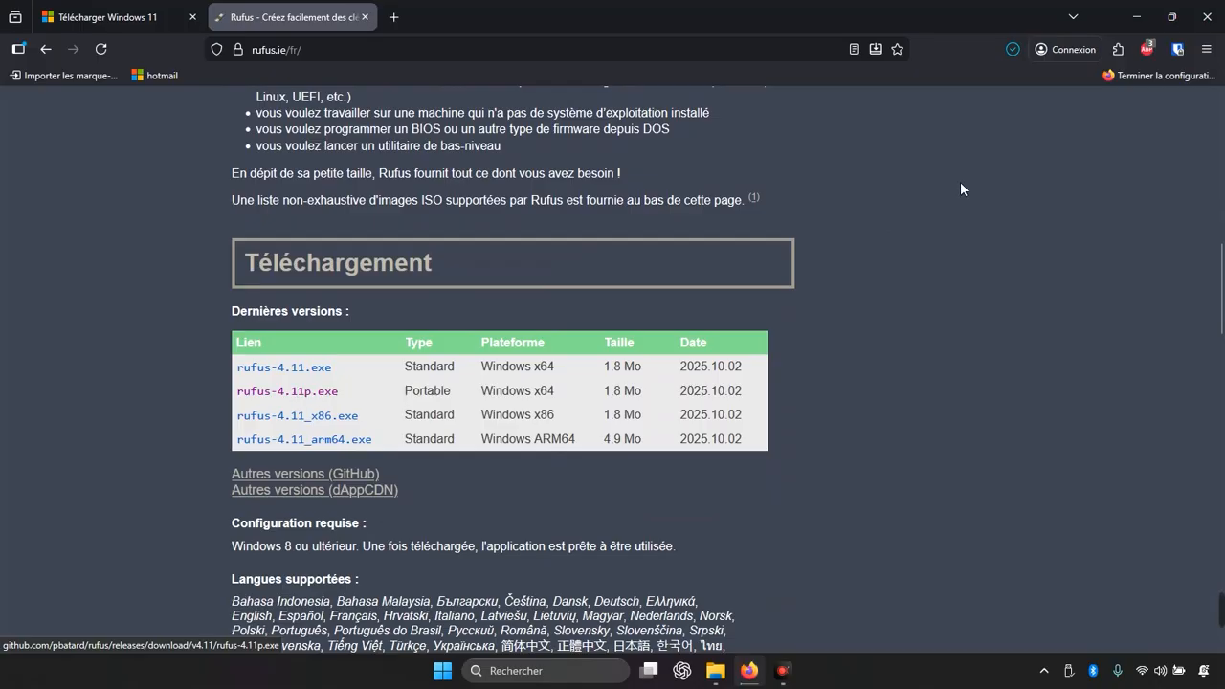
pyautogui.click(1013, 49)
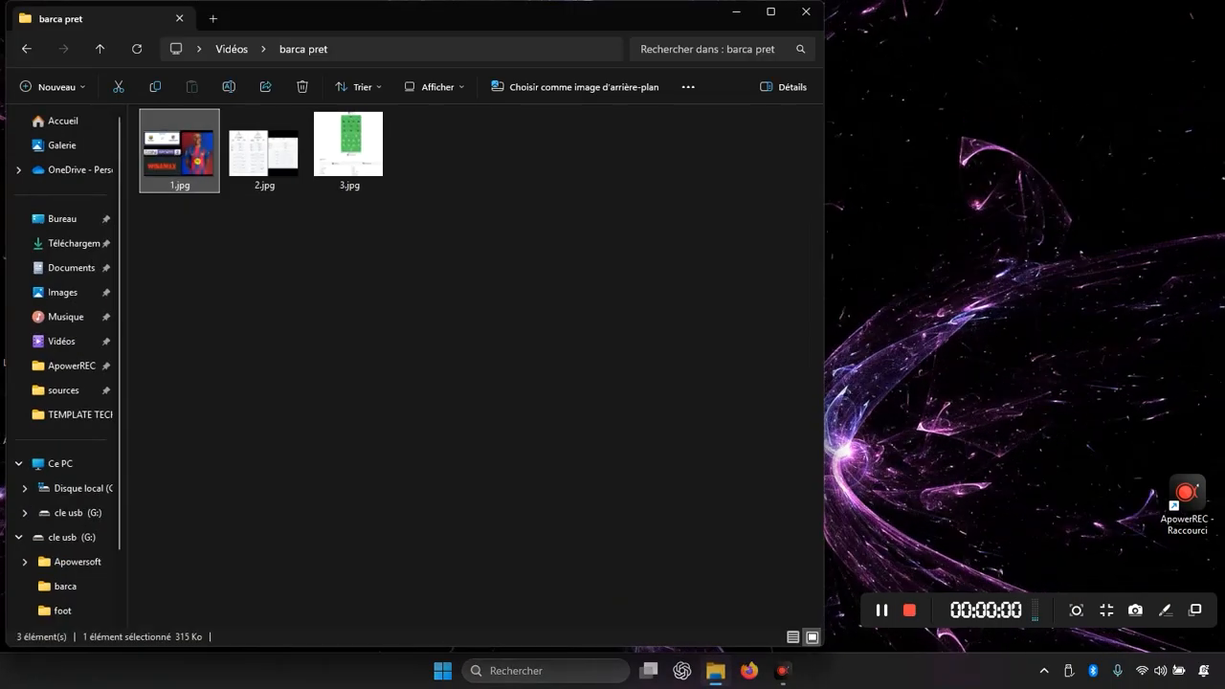
# Launch rufus-4.11p.exe from the Téléchargements folder, close the folder window and decline online update checks.
pyautogui.click(72, 268)
pyautogui.click(74, 243)
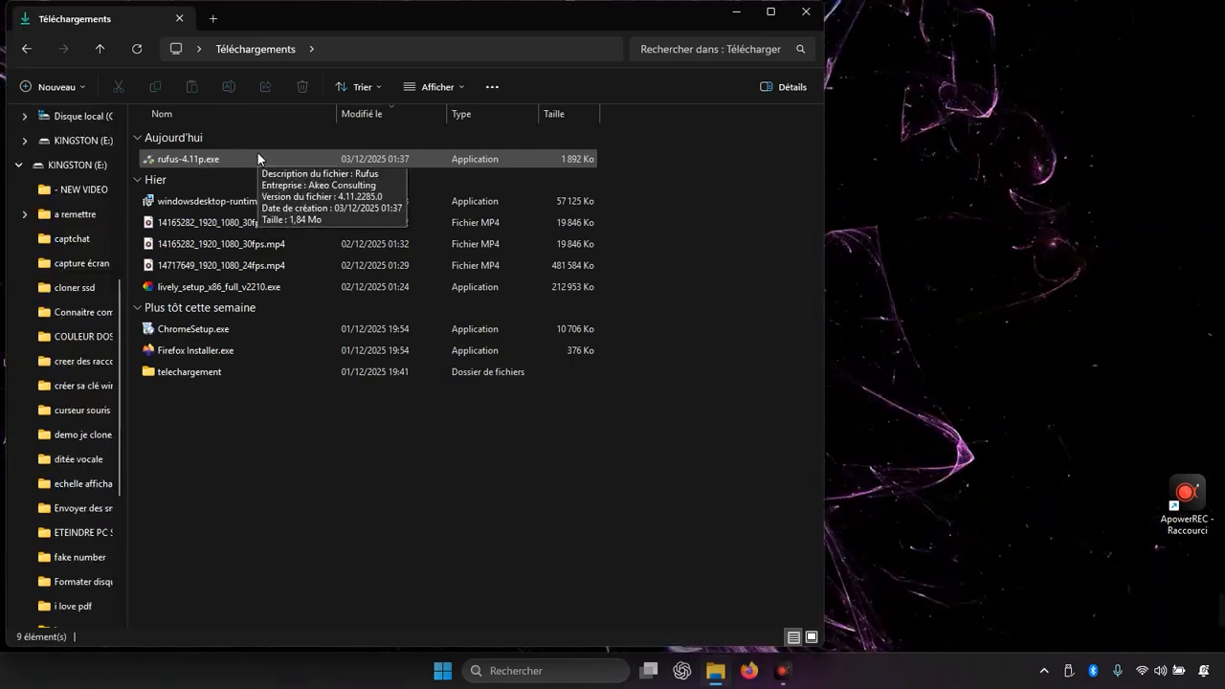
pyautogui.click(247, 162)
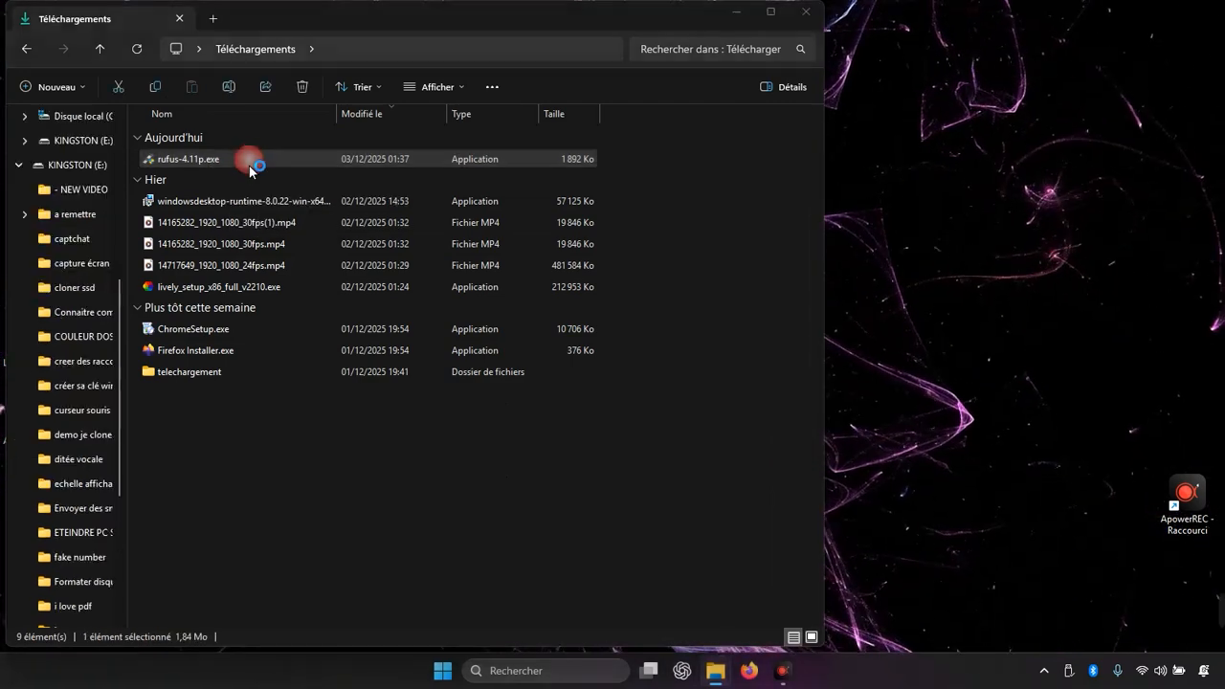
pyautogui.click(817, 21)
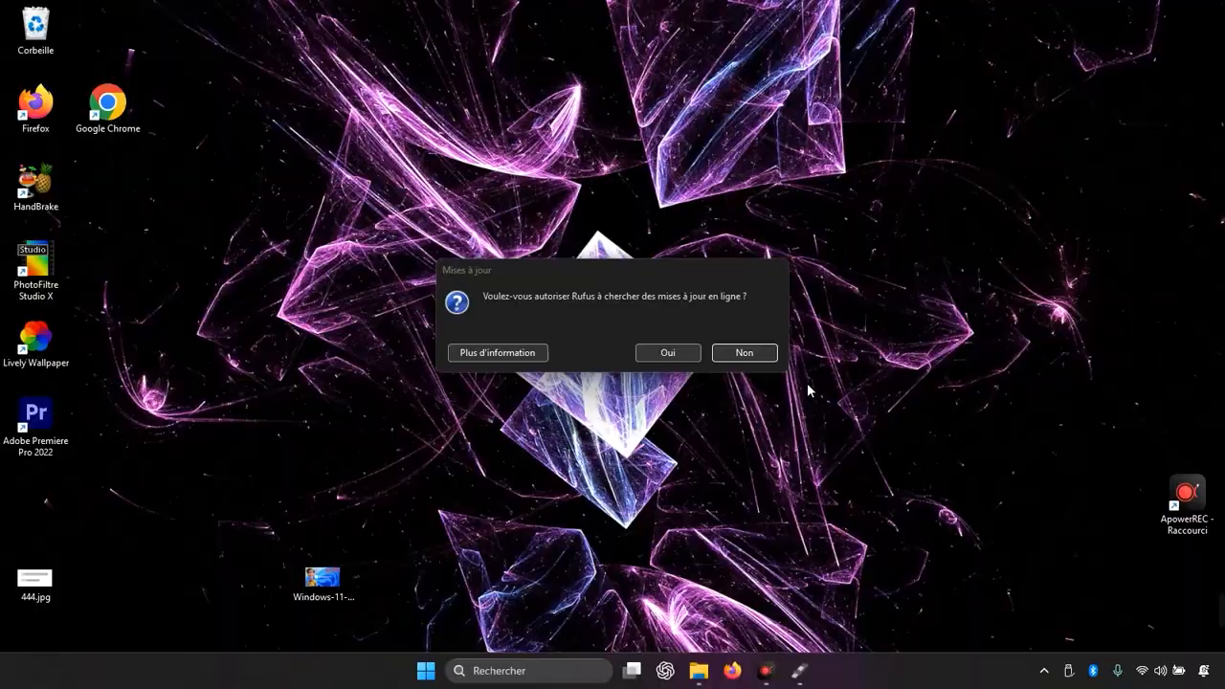
pyautogui.click(743, 353)
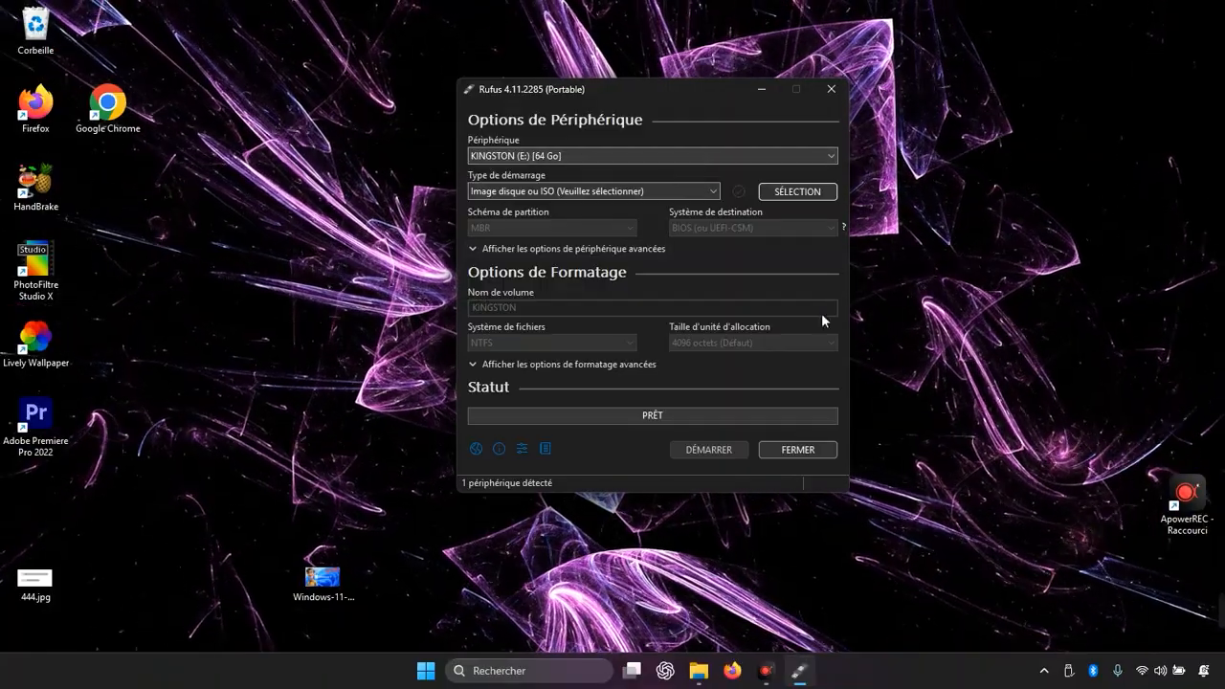
pyautogui.click(780, 192)
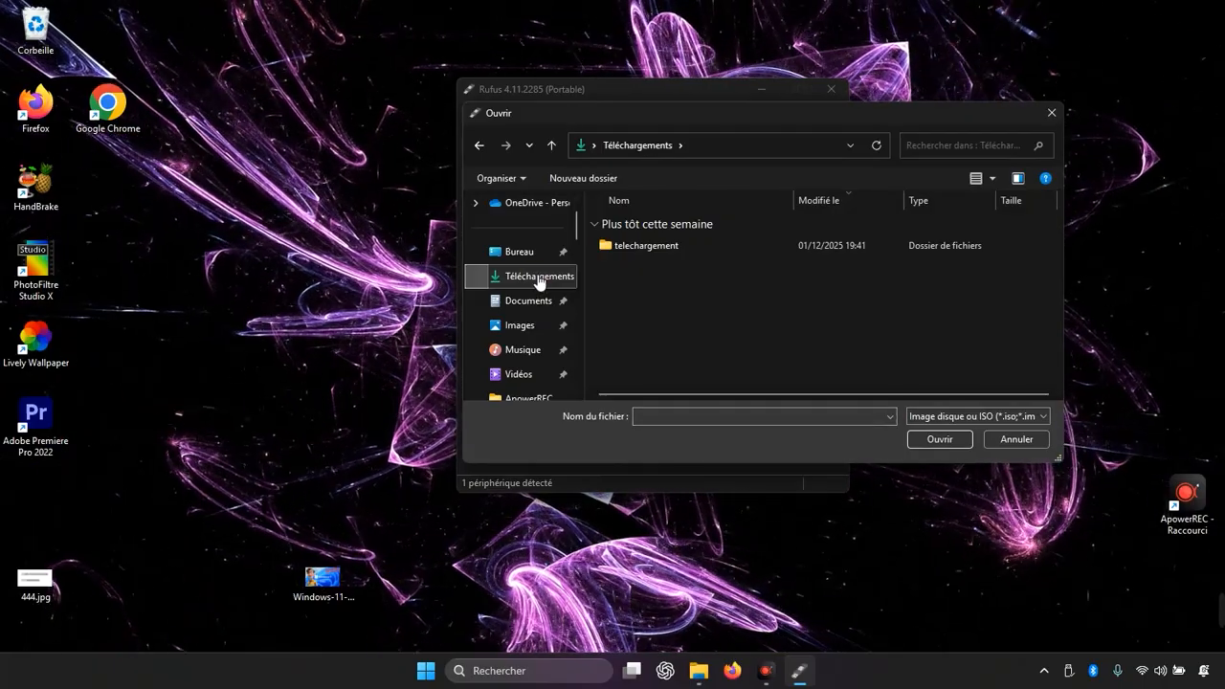
pyautogui.click(540, 283)
pyautogui.doubleClick(648, 246)
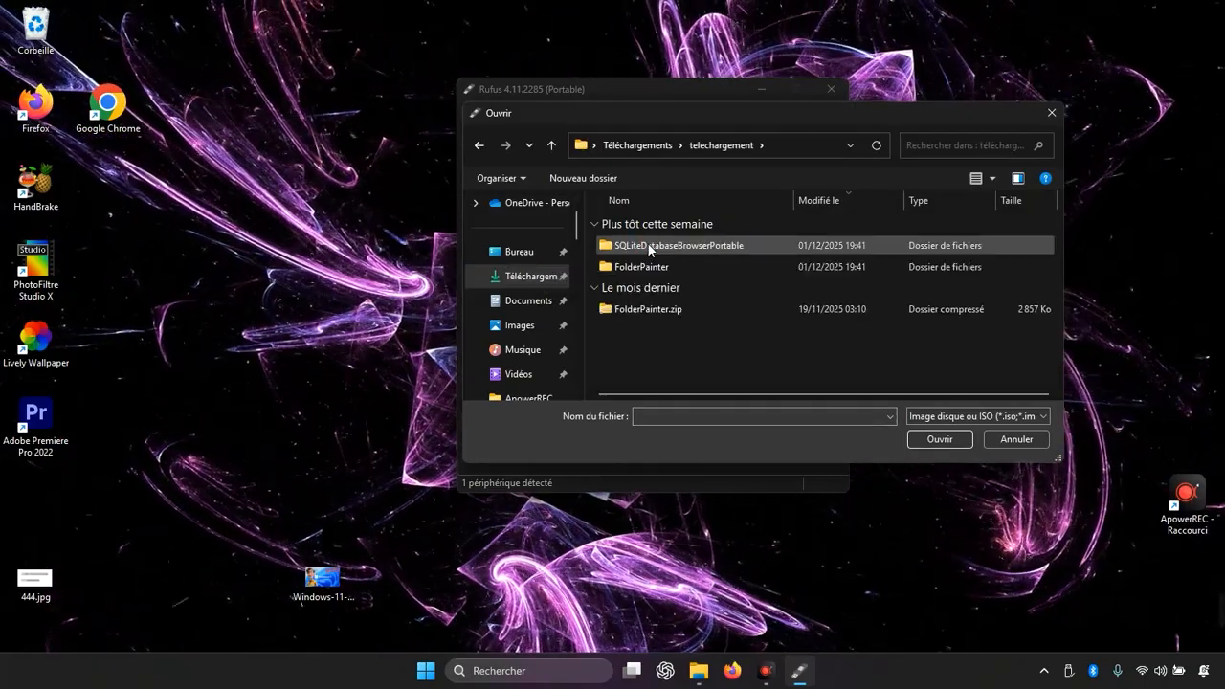
pyautogui.click(541, 276)
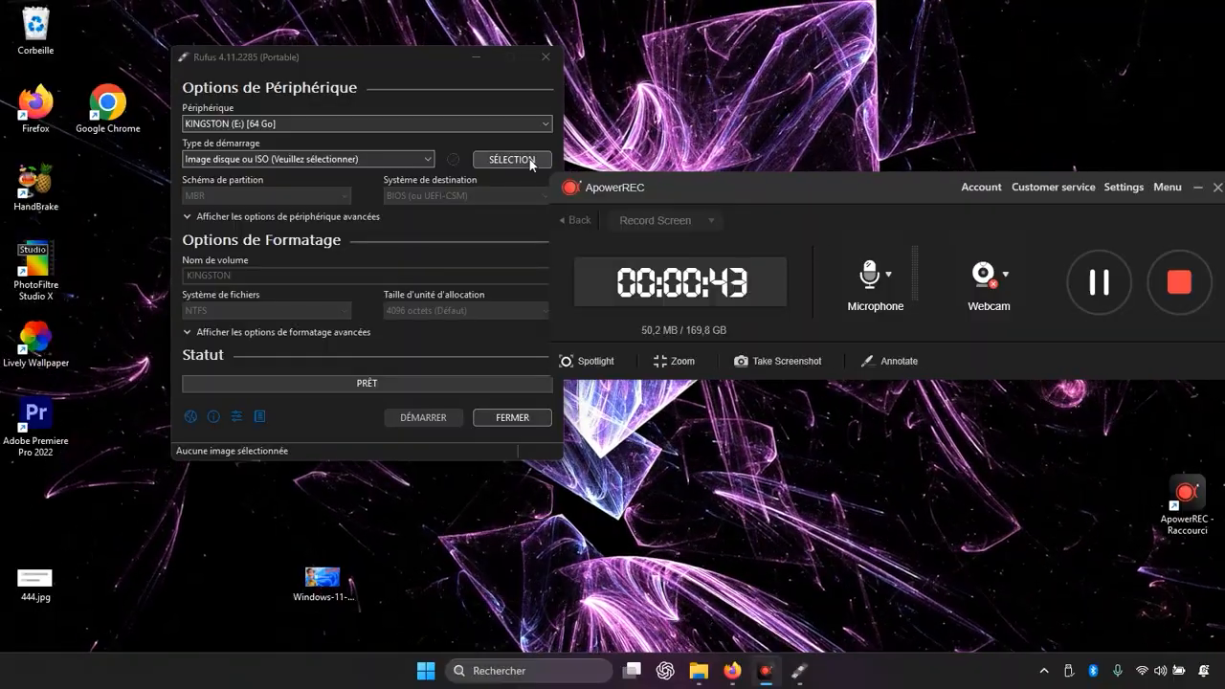
# Load Win11_25H2_French_x64.iso from the Téléchargements folder as the boot image in Rufus.
pyautogui.click(529, 161)
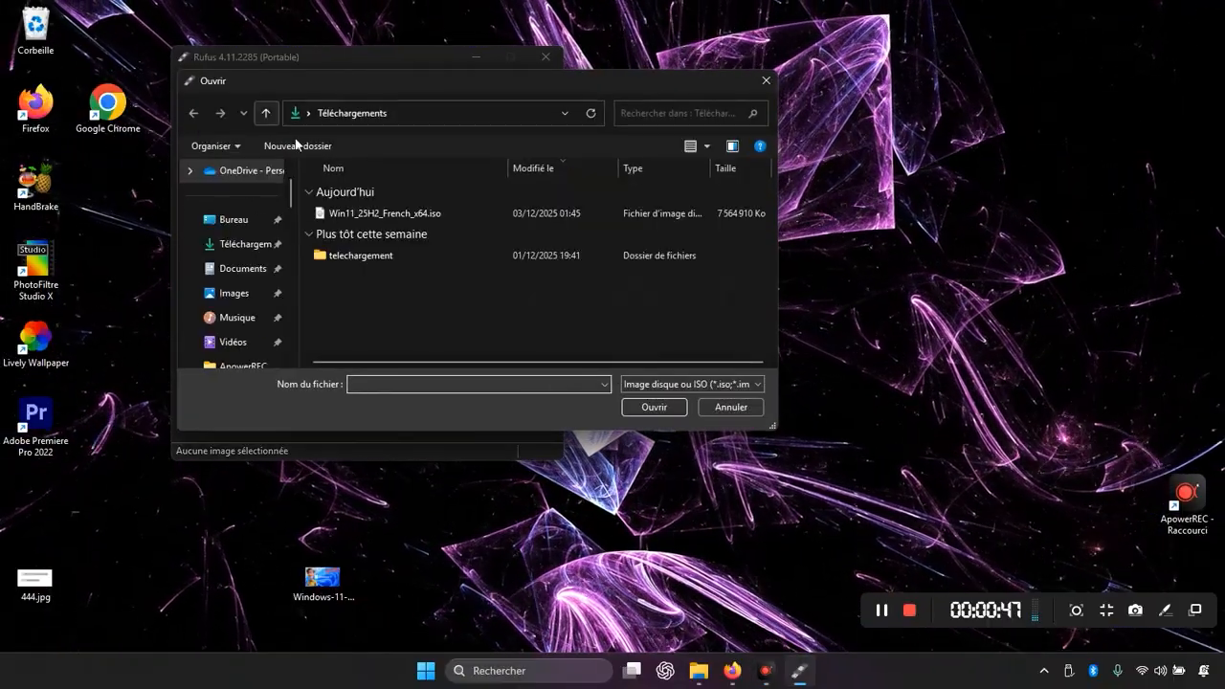
pyautogui.doubleClick(383, 214)
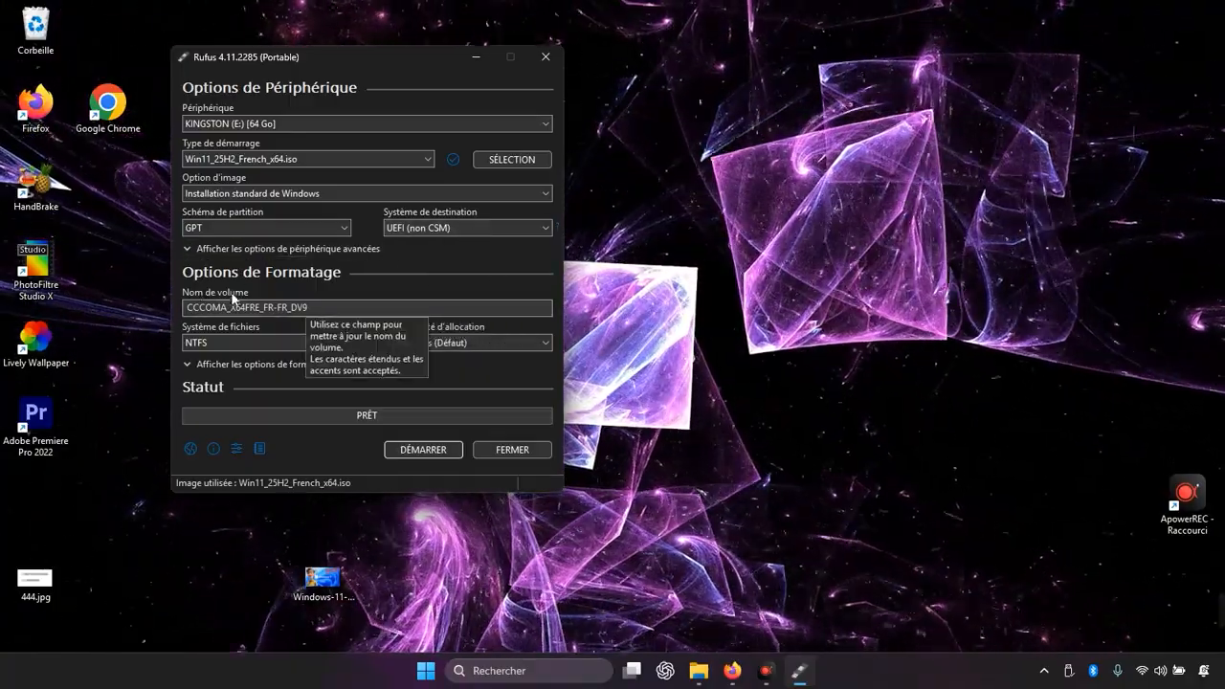
# Replace the volume name with "Windows 11 25h2 64 bit UEFI".
pyautogui.moveTo(313, 308); pyautogui.dragTo(99, 312)
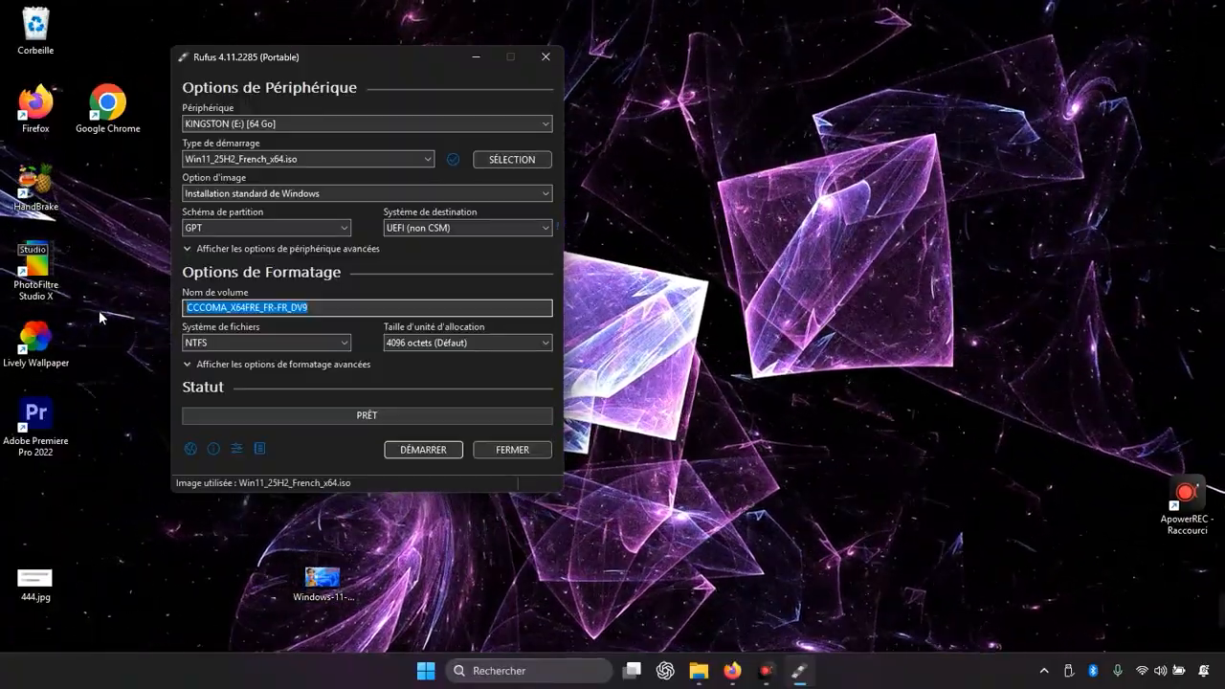
pyautogui.write('Wi')
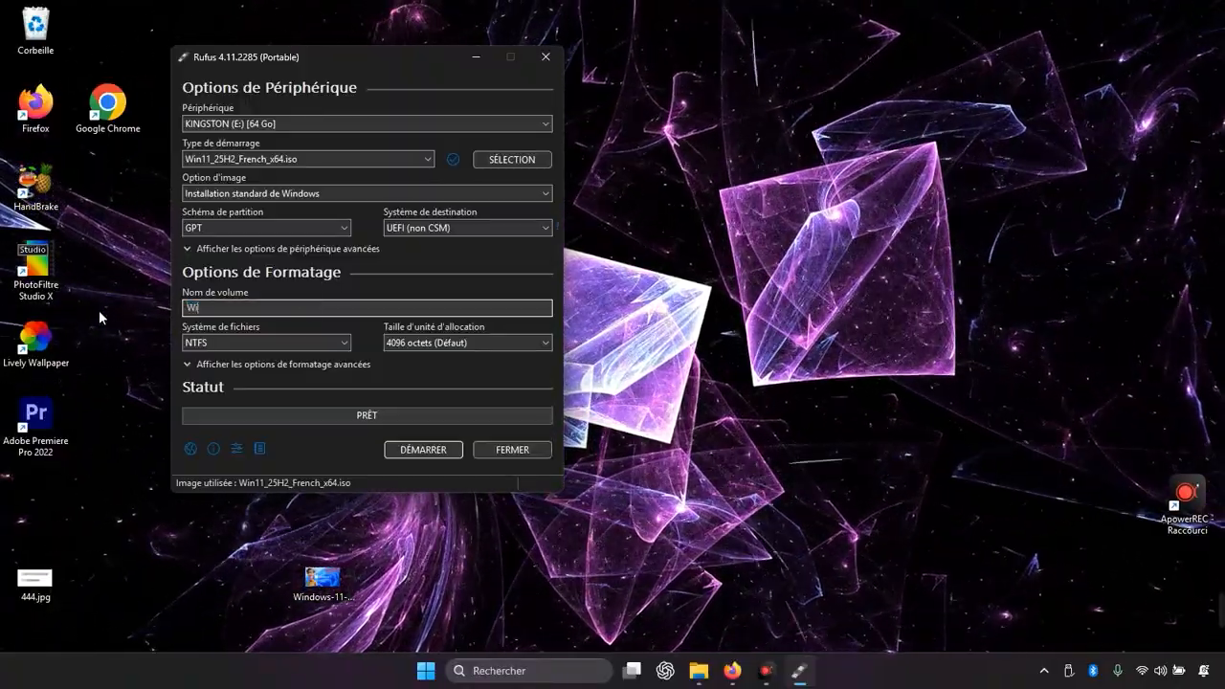
pyautogui.write('ndow')
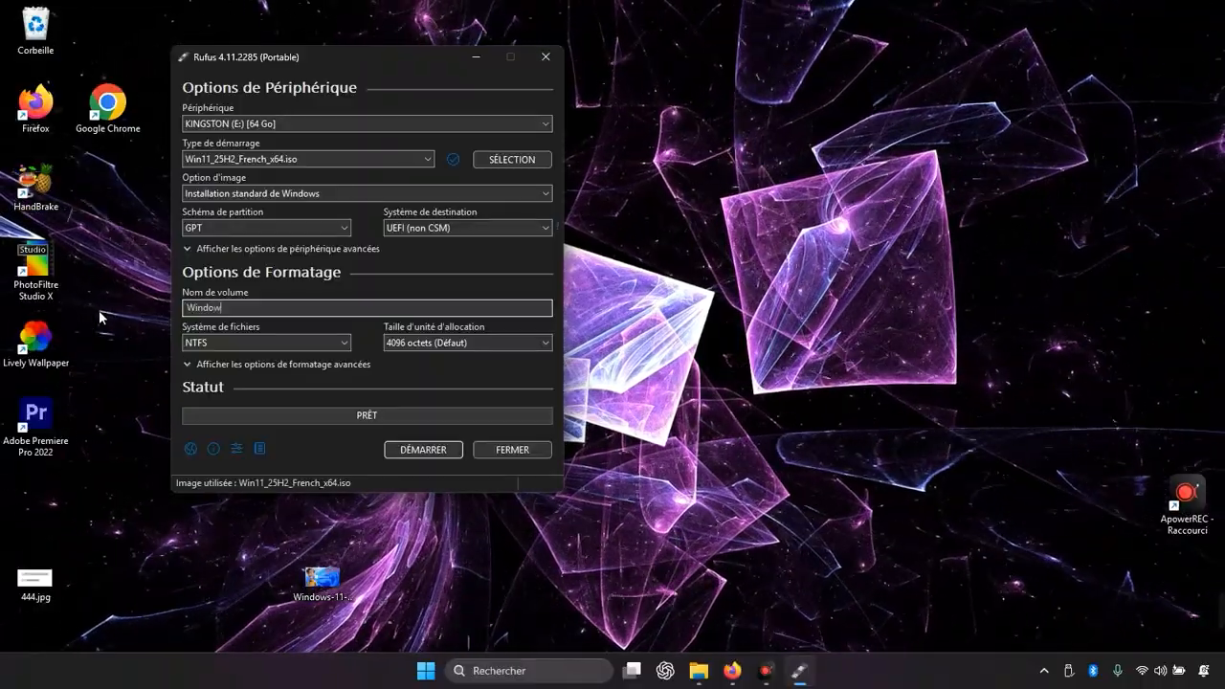
pyautogui.write('s 11')
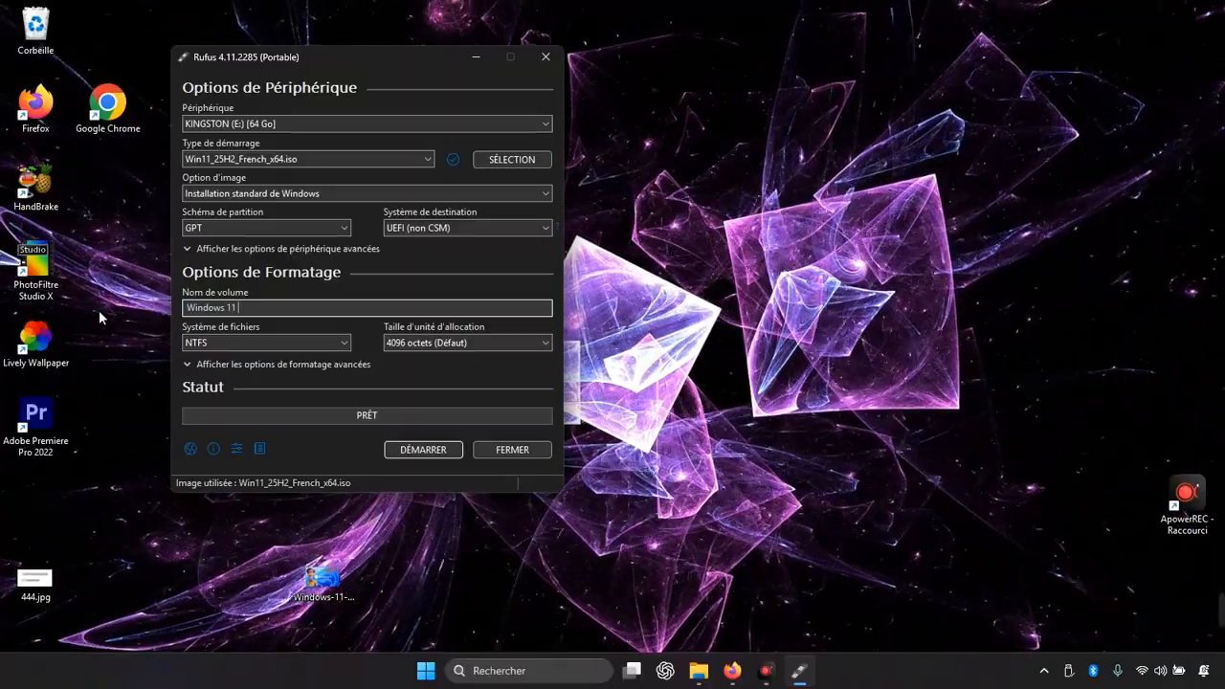
pyautogui.write(' 25h2')
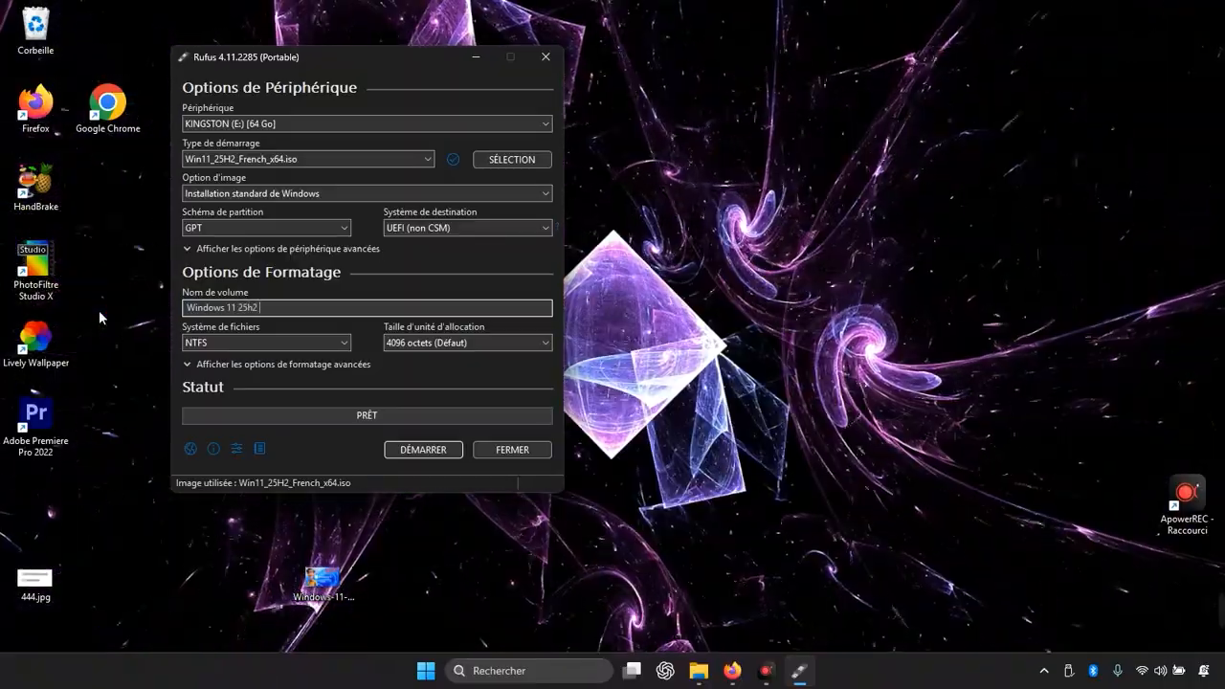
pyautogui.write(' 64 bit')
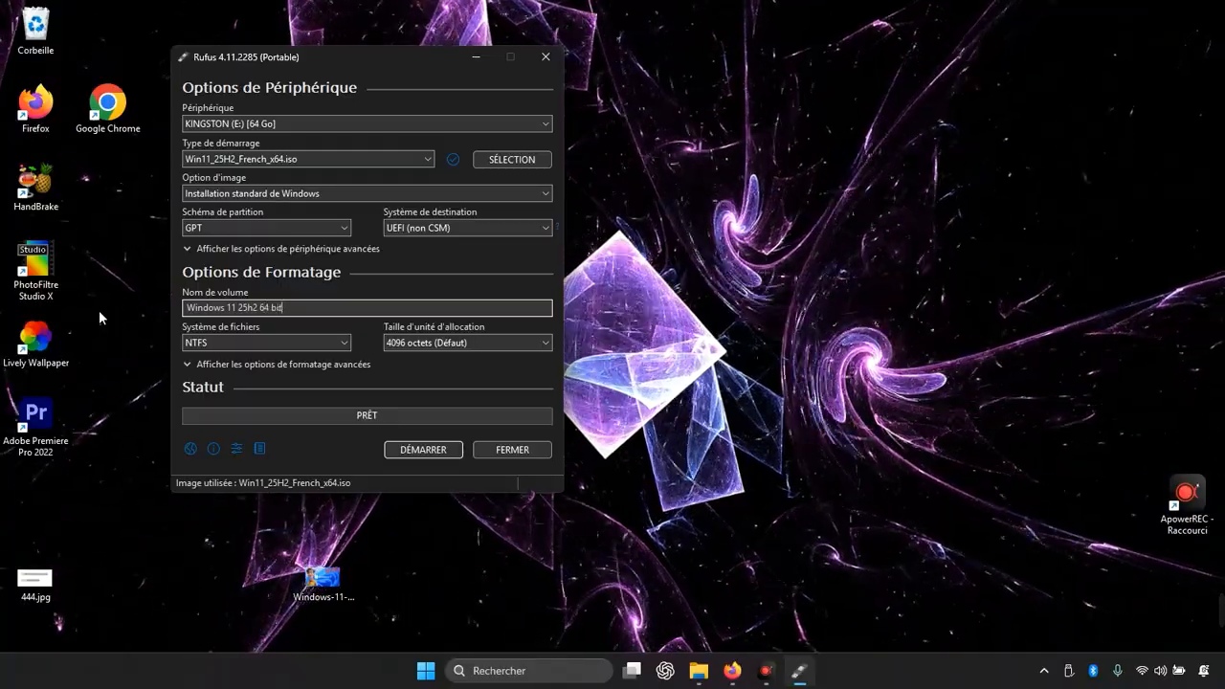
pyautogui.write(' U')
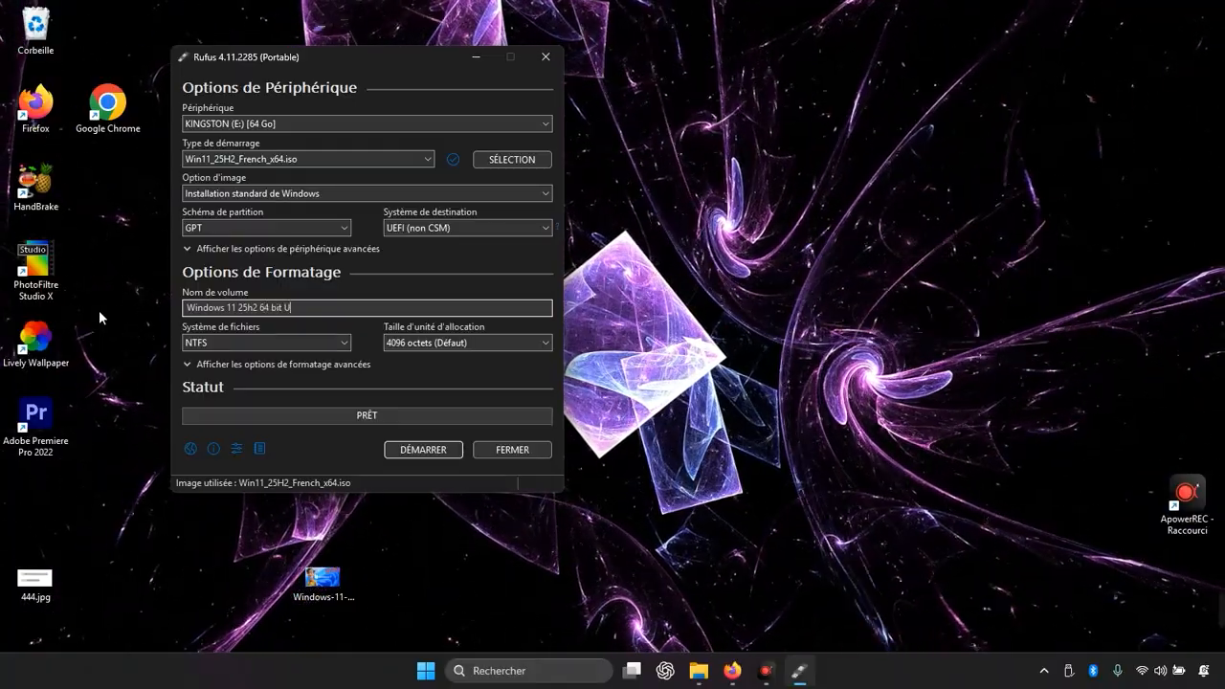
pyautogui.write('EFI')
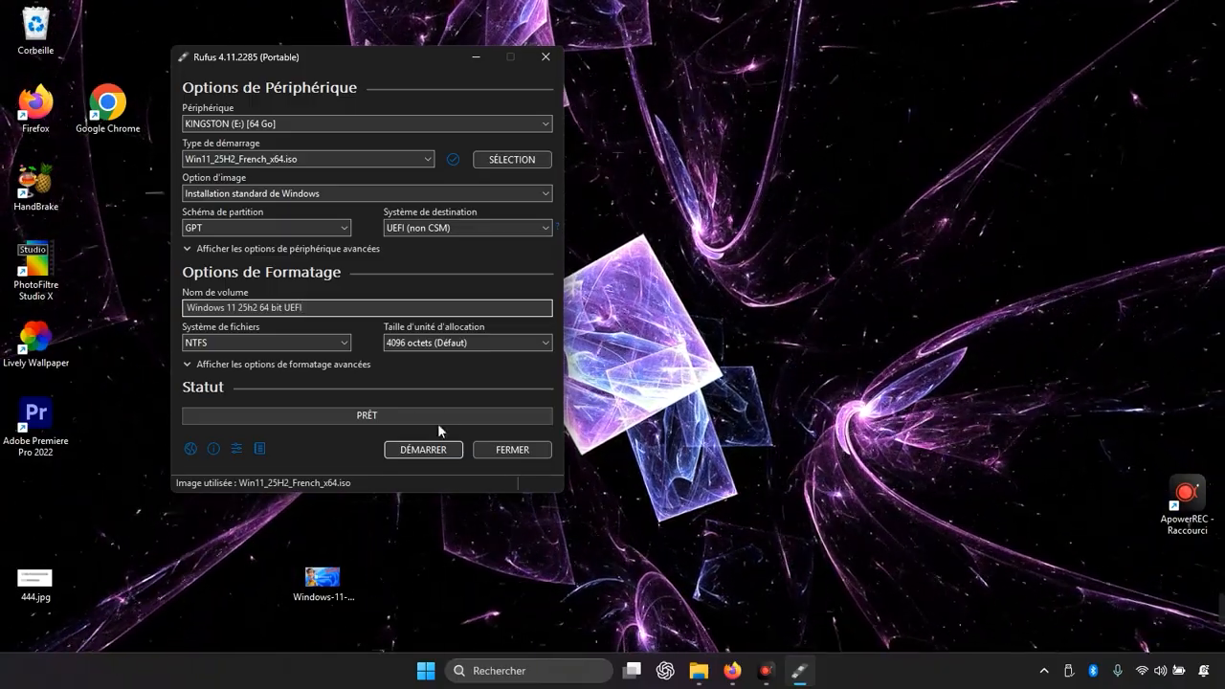
# Start the USB creation and customise the Windows installation with a local account, this user's regional options, no data collection and no automatic BitLocker encryption.
pyautogui.click(428, 450)
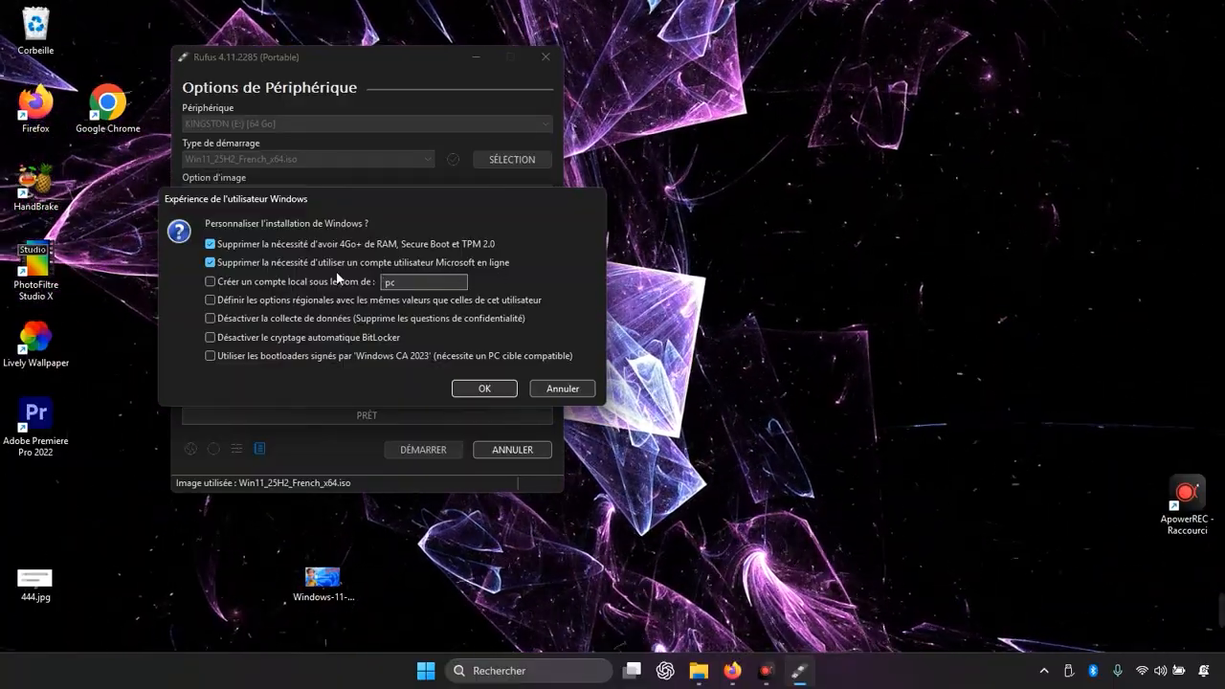
pyautogui.click(229, 282)
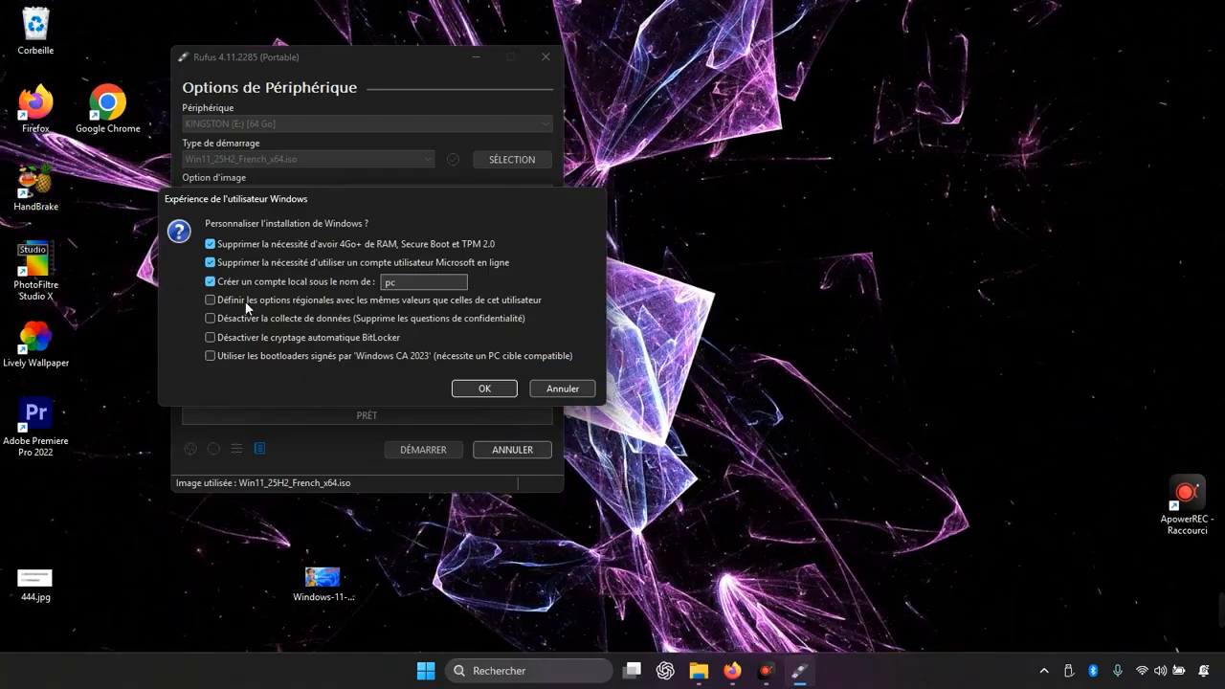
pyautogui.click(244, 301)
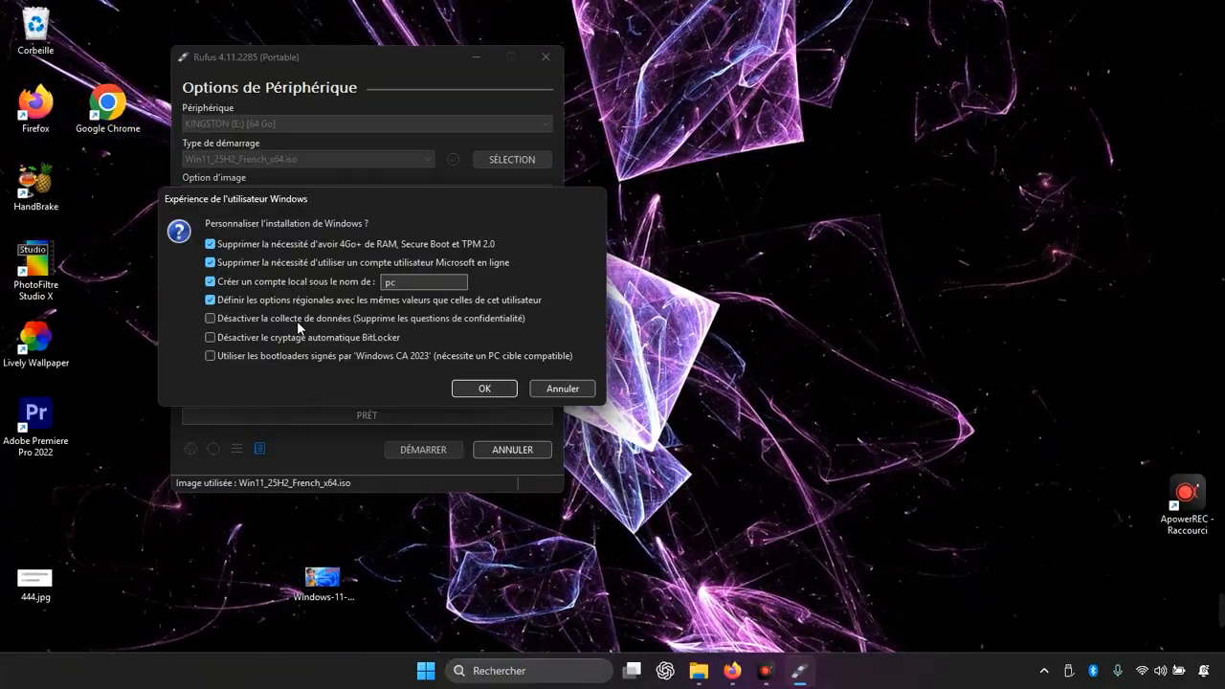
pyautogui.click(328, 319)
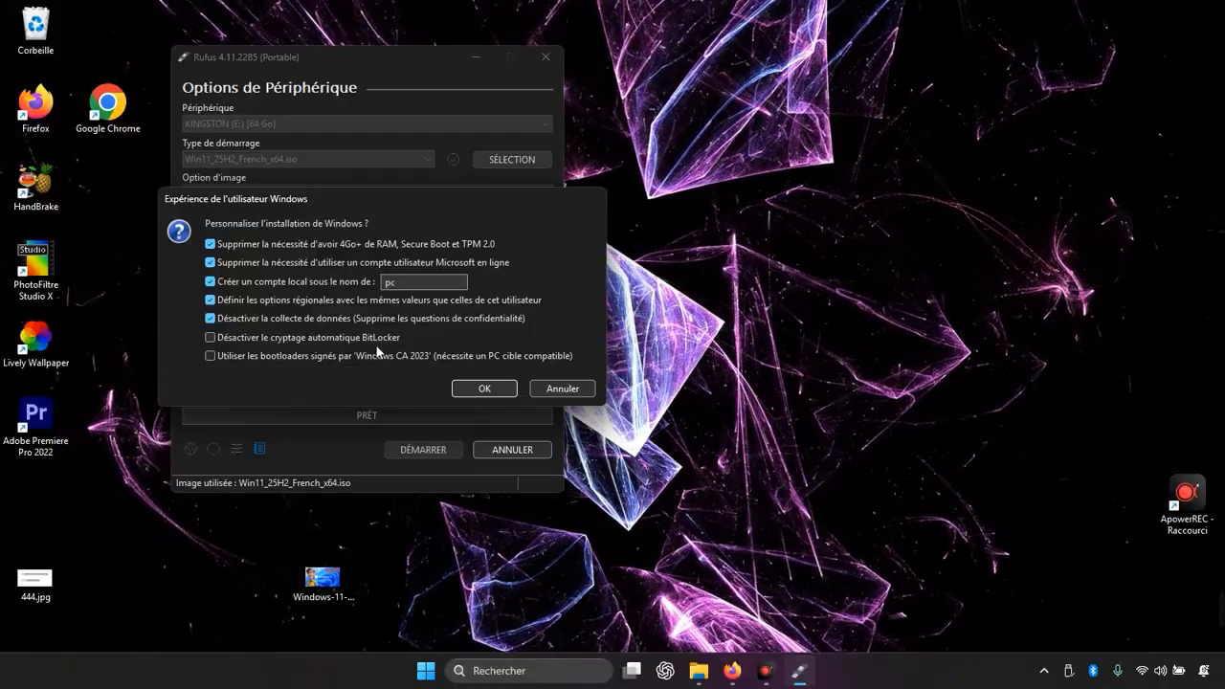
pyautogui.click(373, 341)
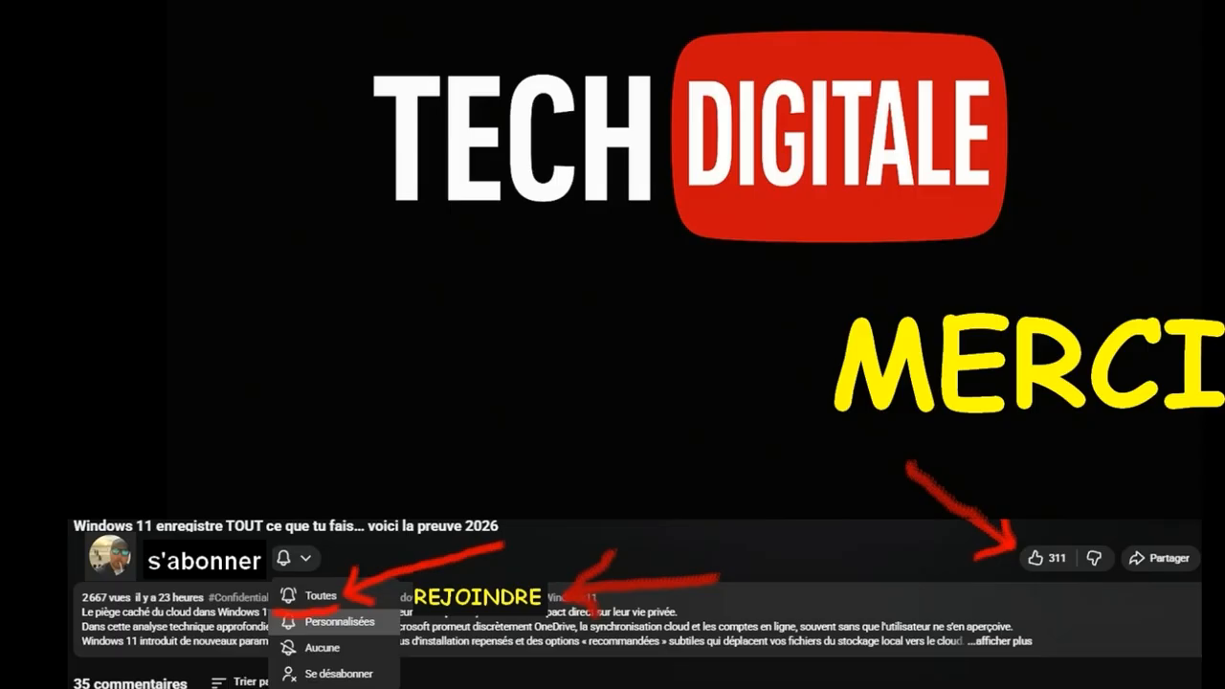
pyautogui.moveTo(619, 287)
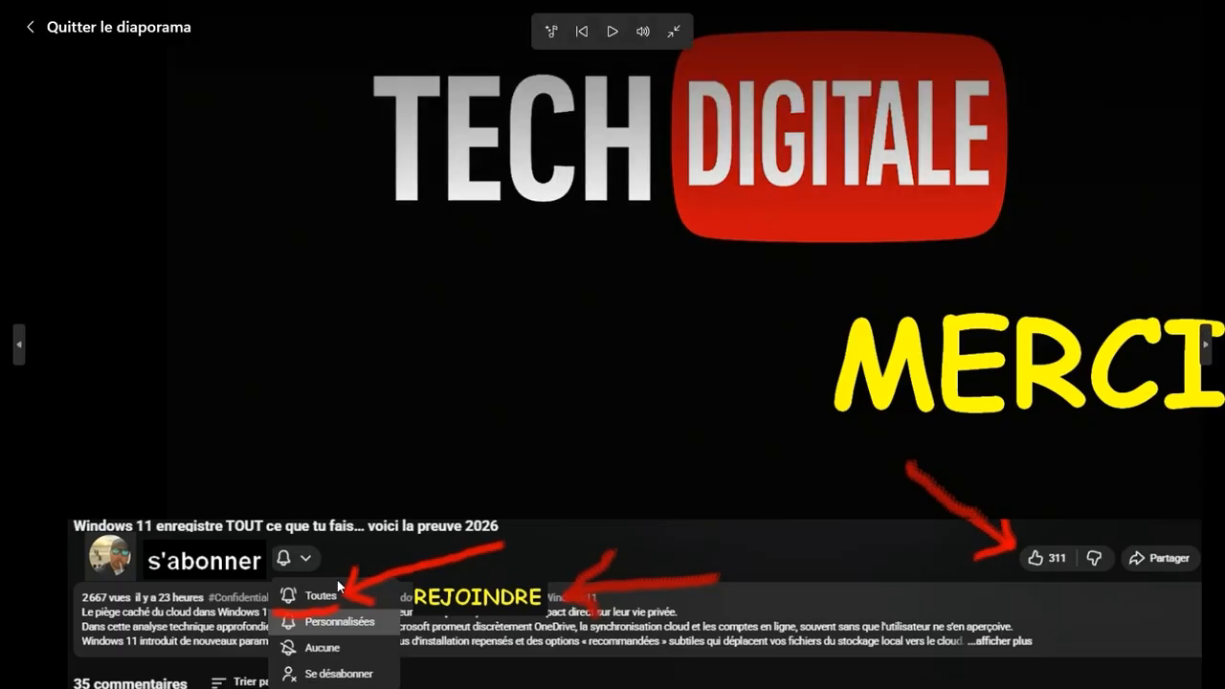